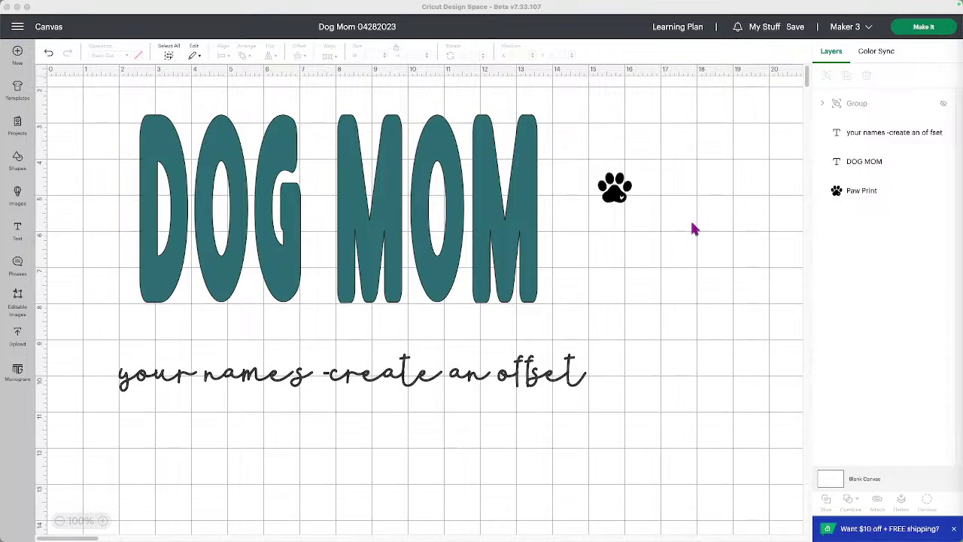
- View the Dog Mom 04282023 project details with the finished design photo, and return to the canvas
click(385, 199)
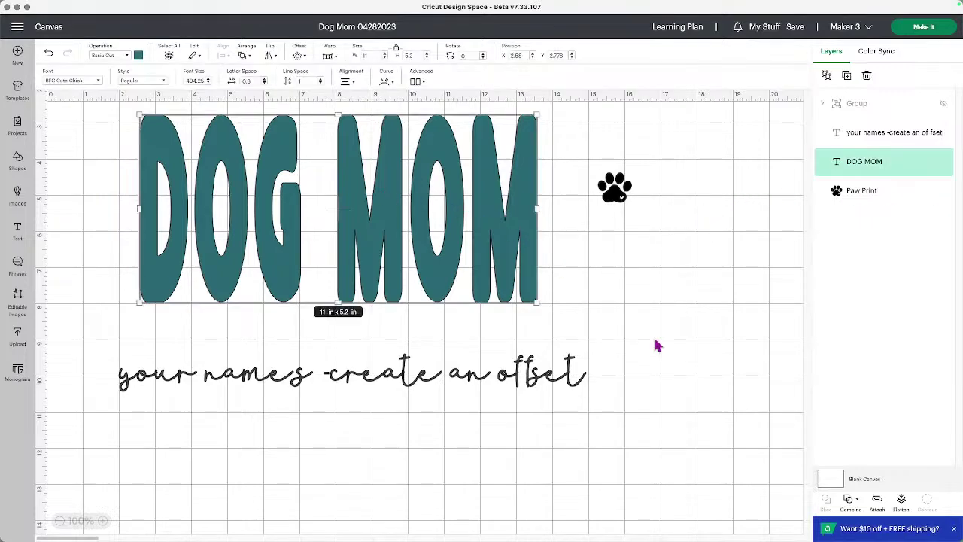
click(366, 28)
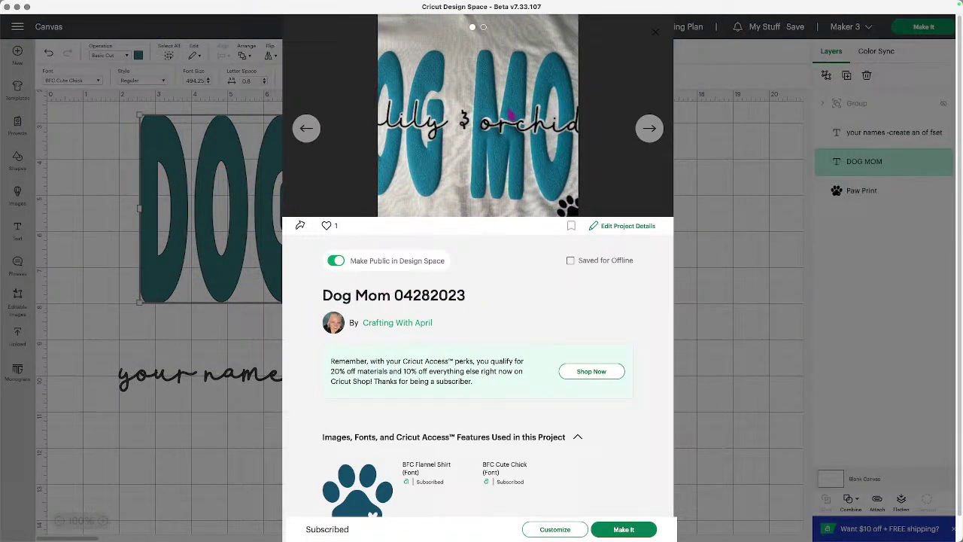
click(745, 239)
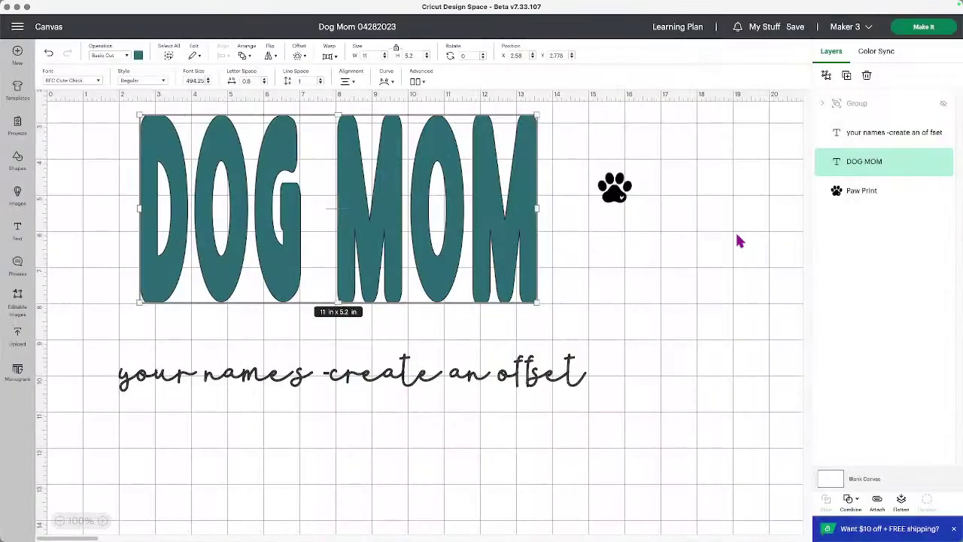
- Check which fonts the DOG MOM title and the names text use
click(506, 381)
click(452, 270)
mouse_move(280, 180)
mouse_down()
mouse_move(269, 194)
mouse_move(279, 197)
mouse_up()
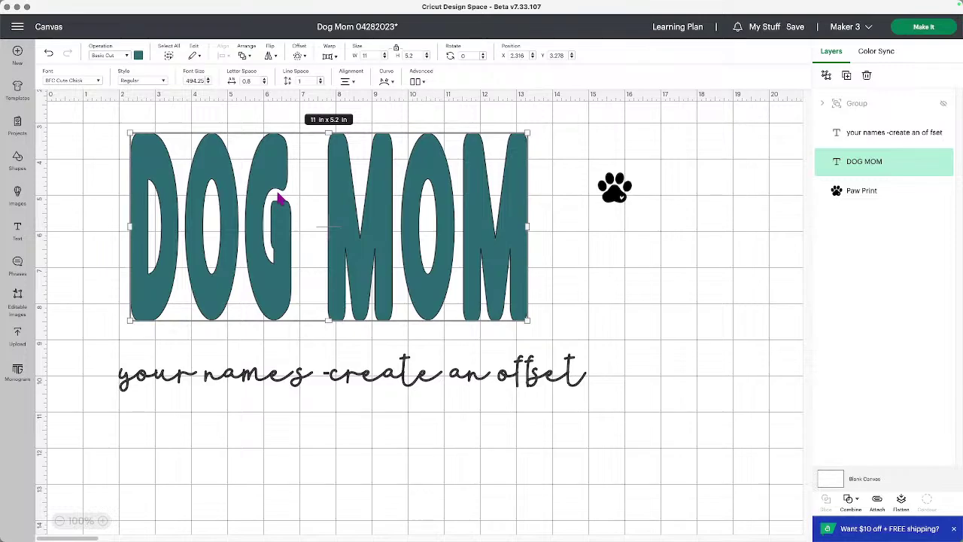
click(85, 83)
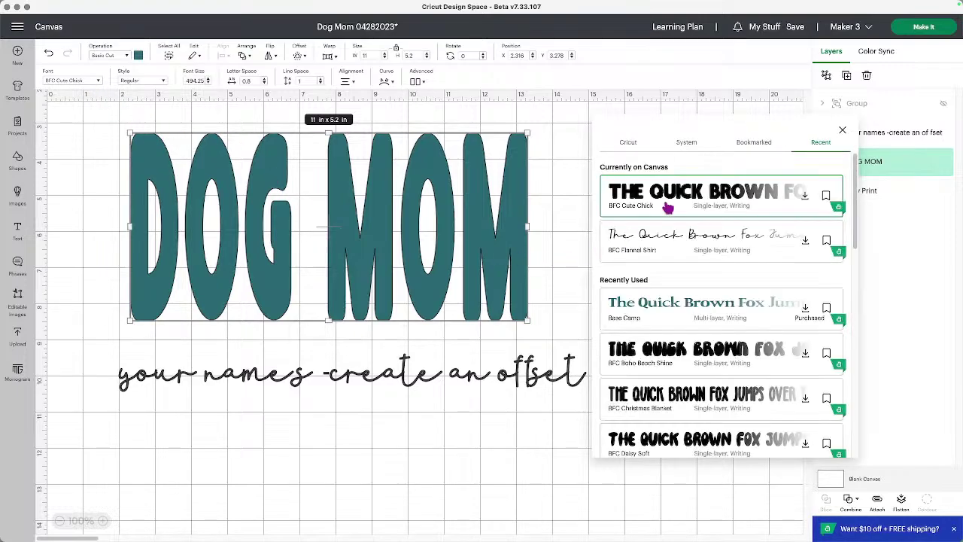
click(503, 260)
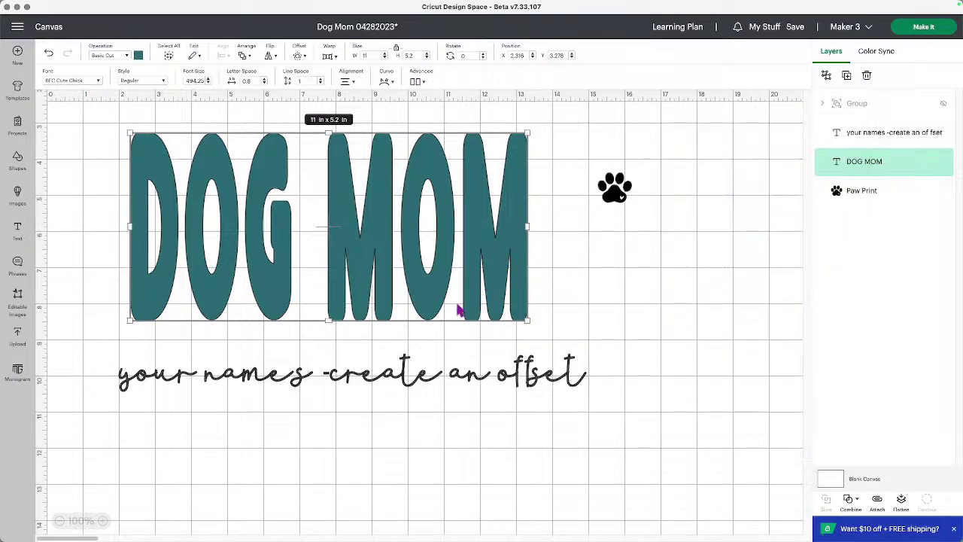
click(452, 384)
click(84, 80)
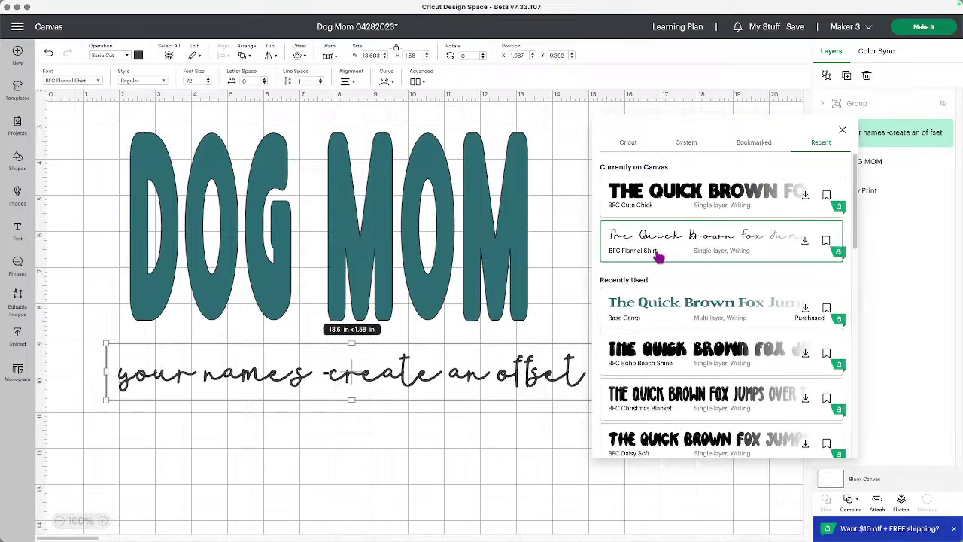
click(525, 435)
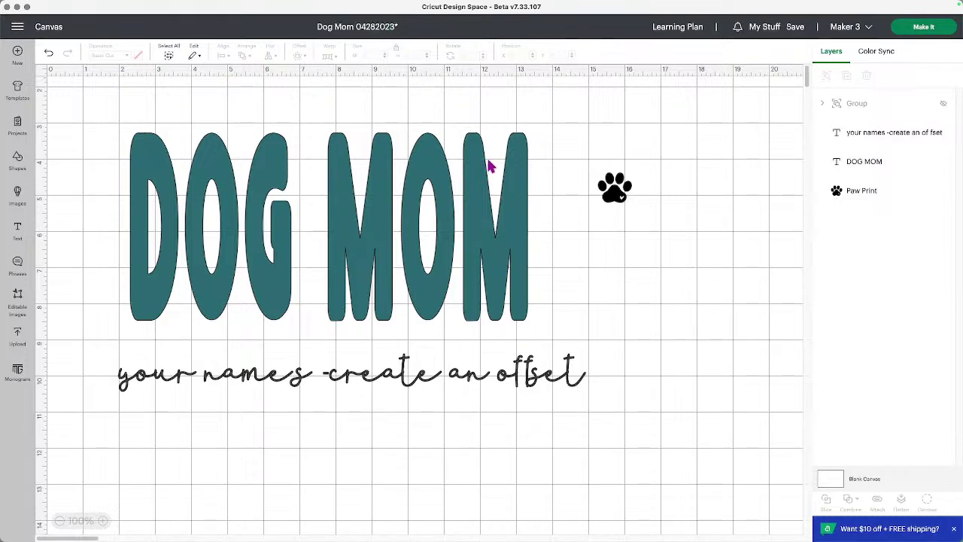
- Duplicate the DOG MOM and names texts together as a grouped copy and hide that group
click(619, 190)
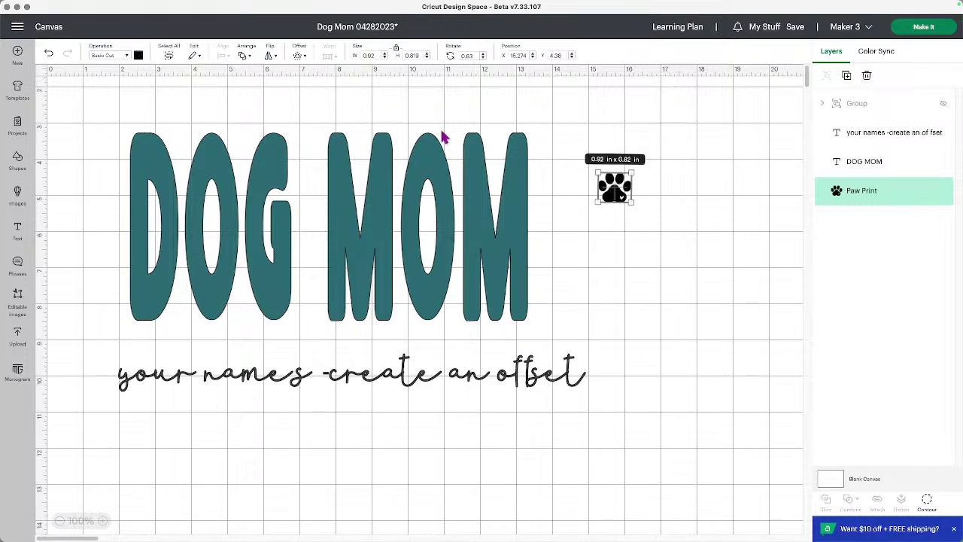
click(394, 369)
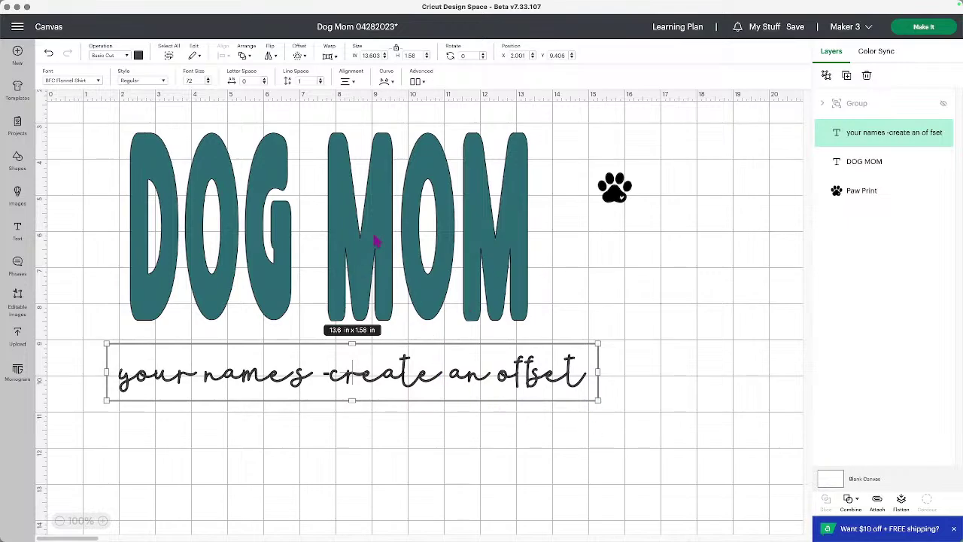
drag(677, 414, 302, 217)
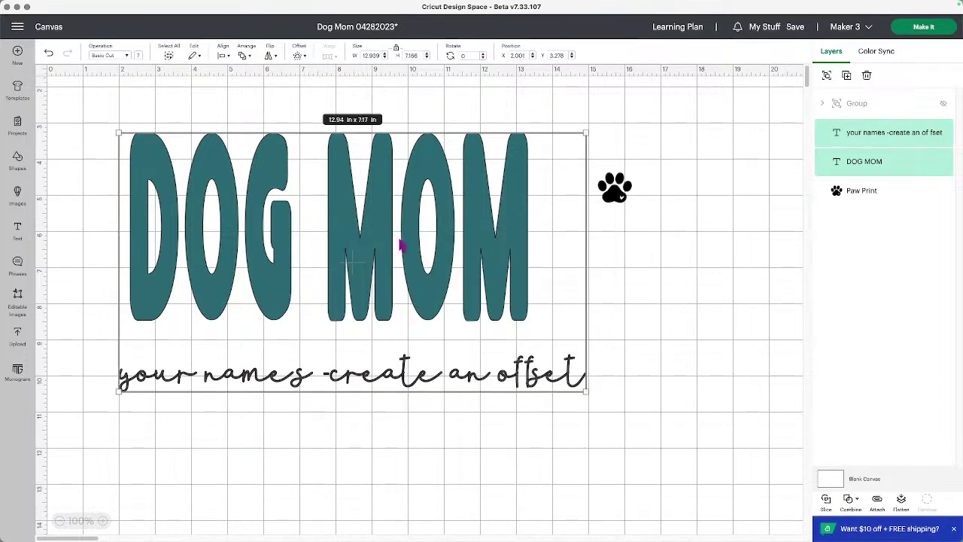
click(847, 75)
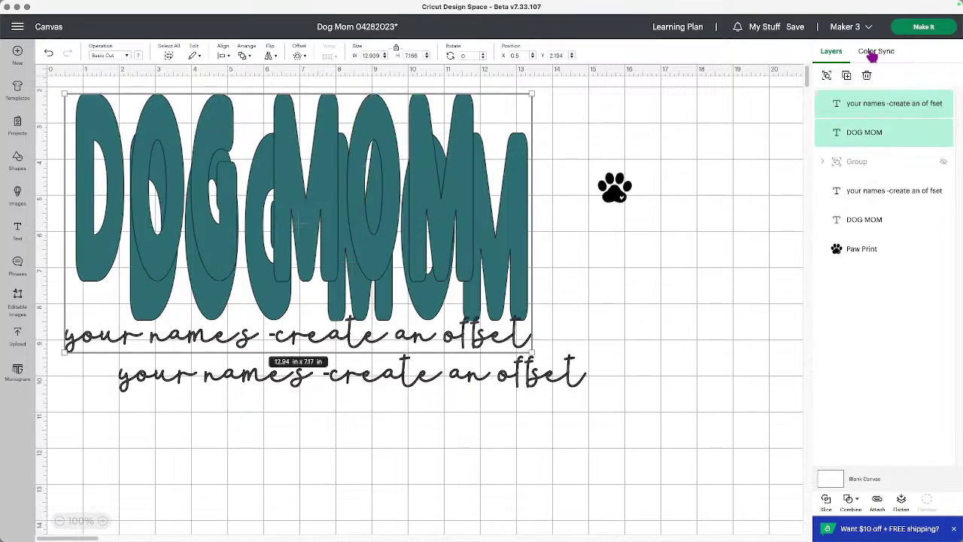
click(826, 75)
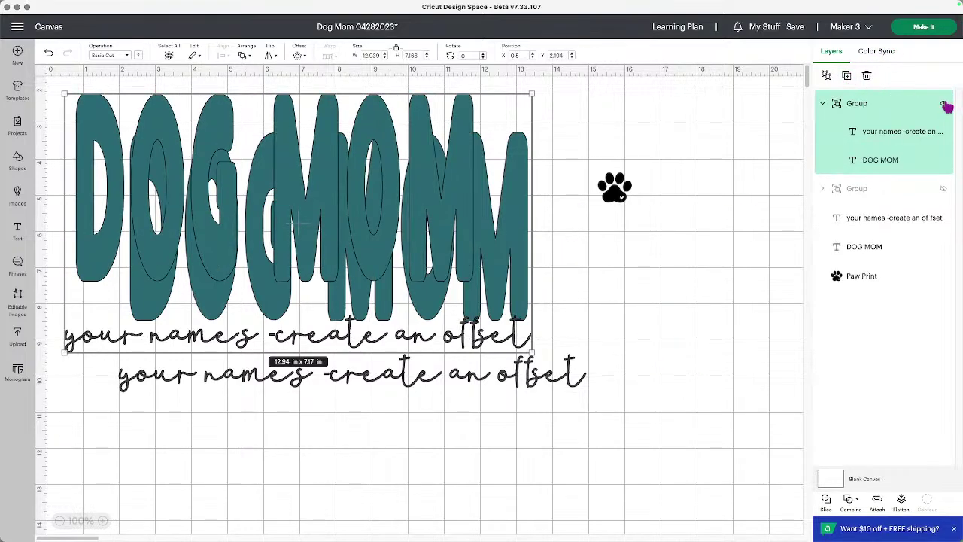
click(943, 104)
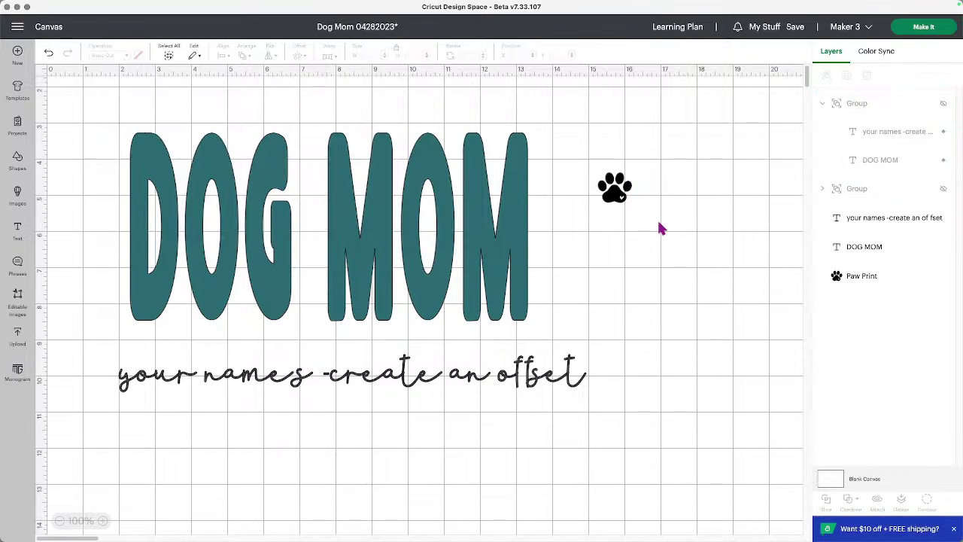
- Move the paw print farther from DOG MOM to about X 17.1, Y 3.3 in, duplicate it and hide the original
click(615, 191)
drag(616, 194, 679, 154)
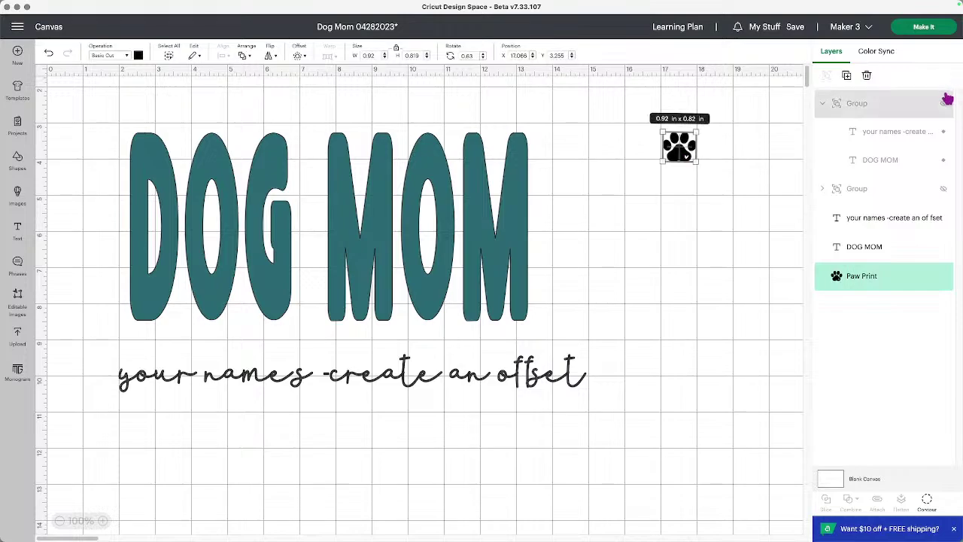
click(846, 75)
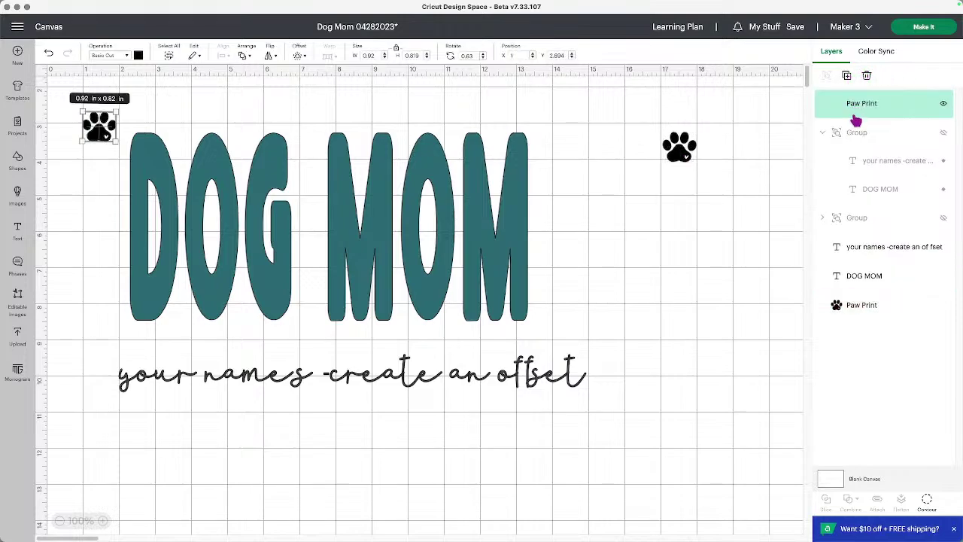
click(680, 155)
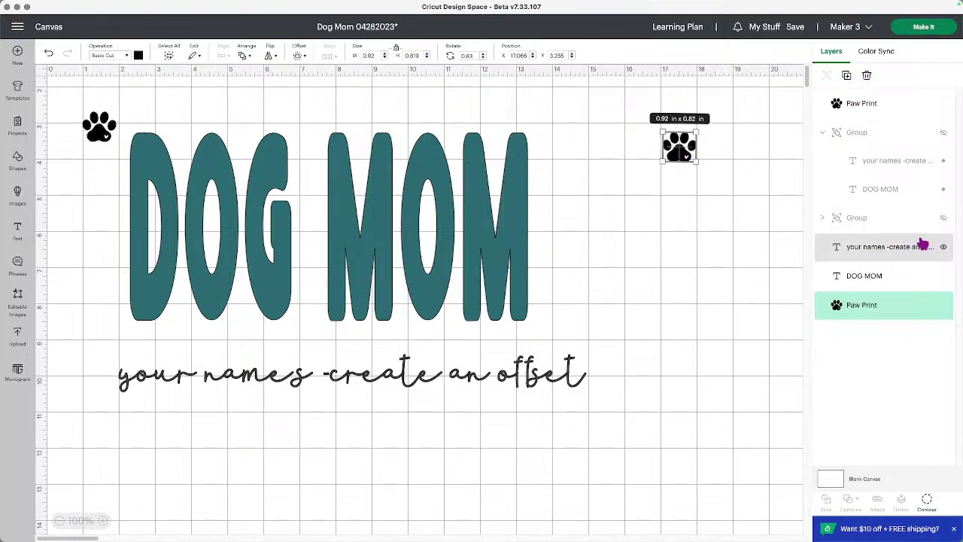
click(942, 247)
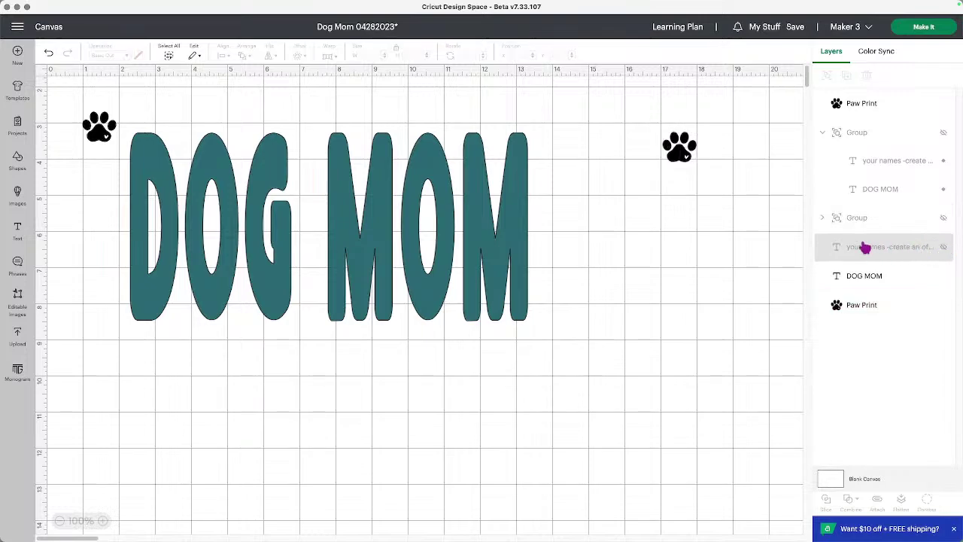
click(944, 248)
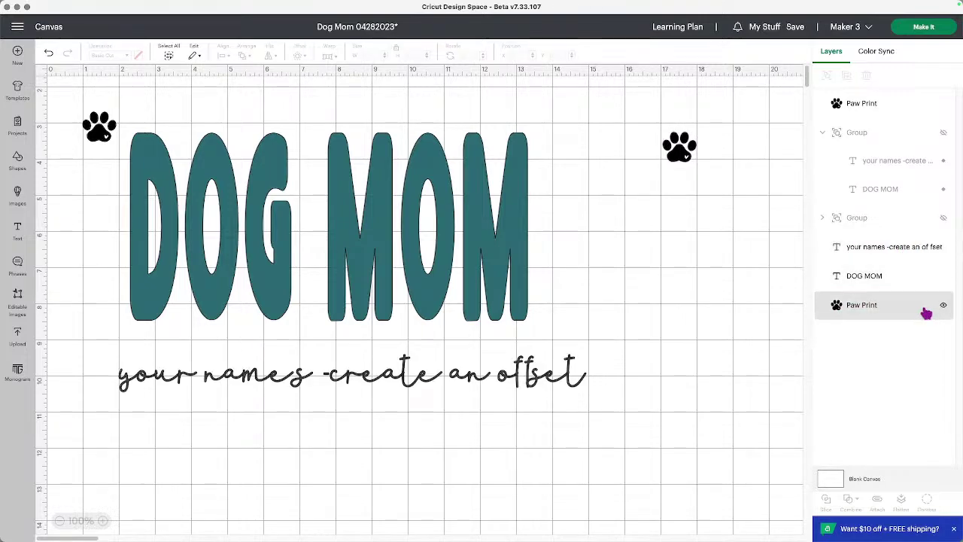
click(943, 307)
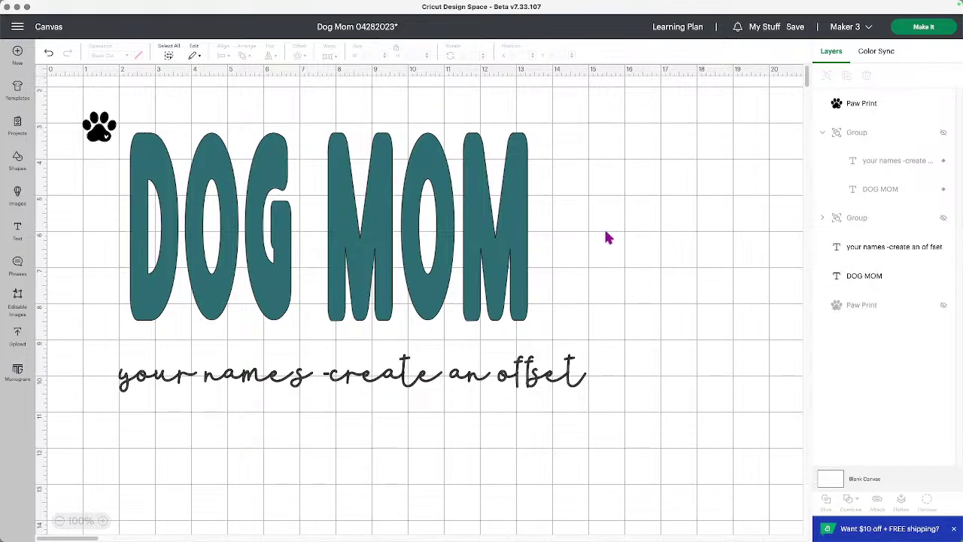
- Move the DOG MOM text to about X 3.5, Y 3.5 in, above the names text
drag(490, 226, 528, 228)
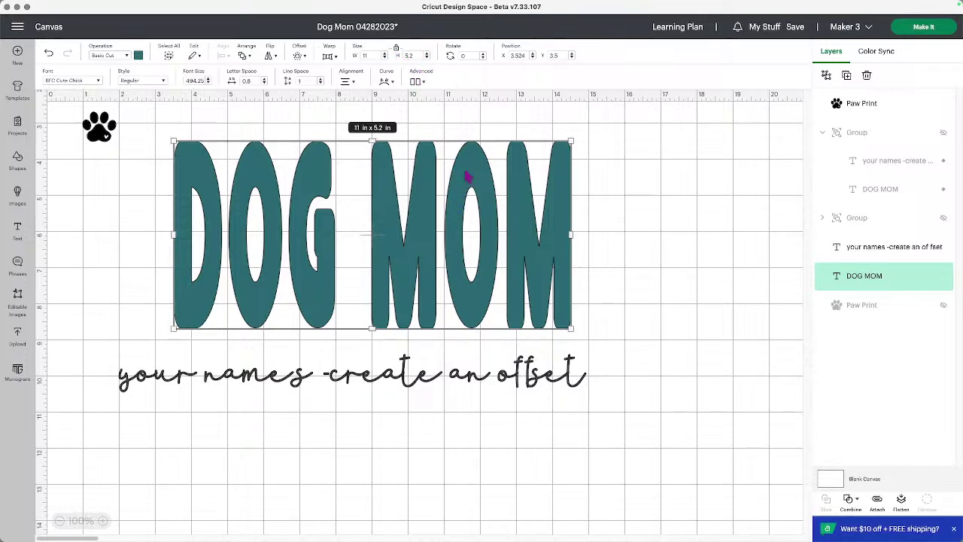
scroll(534, 354, up, 2)
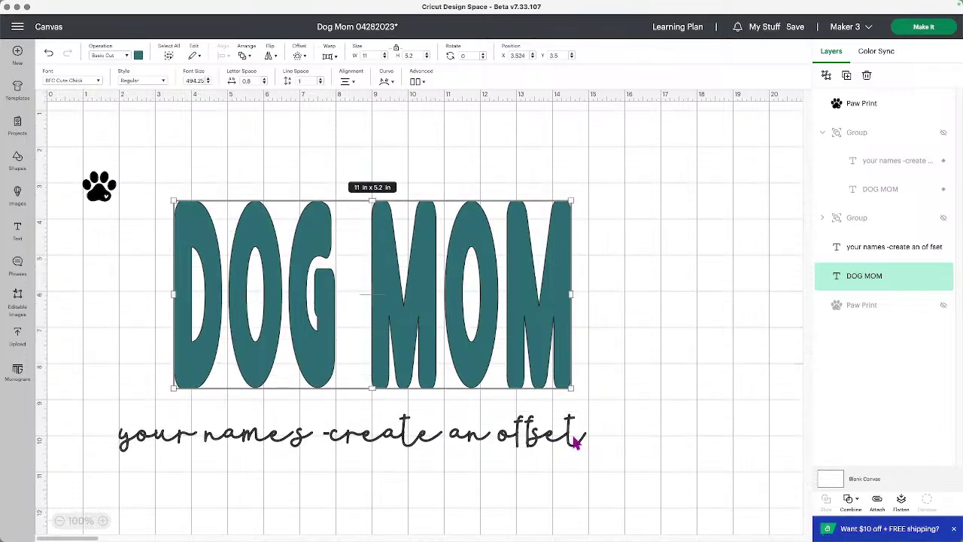
scroll(316, 361, down, 3)
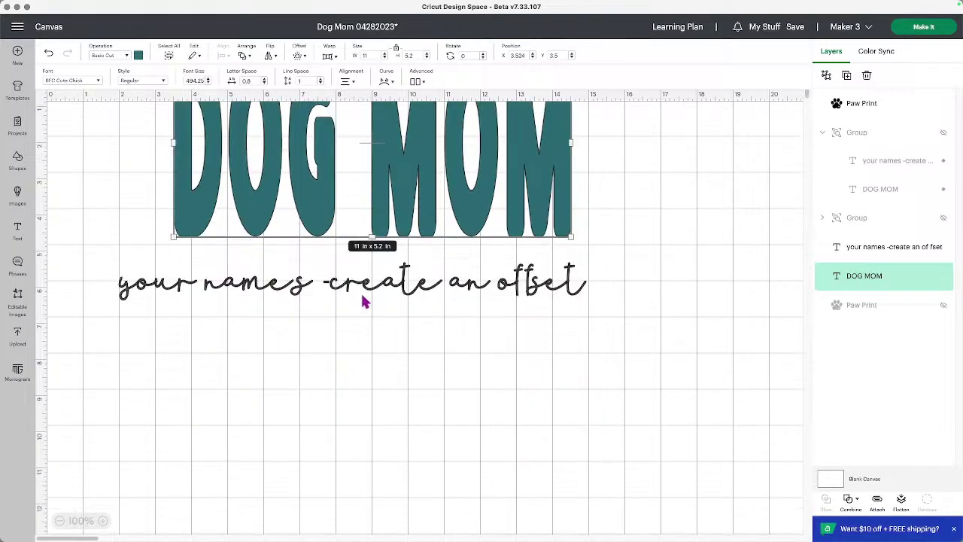
scroll(255, 301, down, 2)
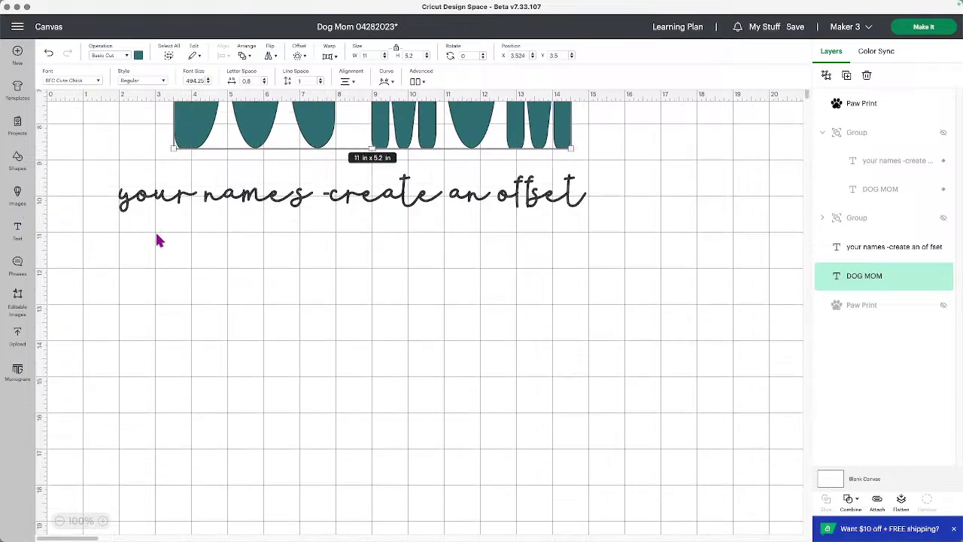
- Create a welded offset with rounded corners around the names text at a distance of 0.056 in
click(252, 204)
scroll(362, 232, up, 1)
scroll(362, 231, up, 4)
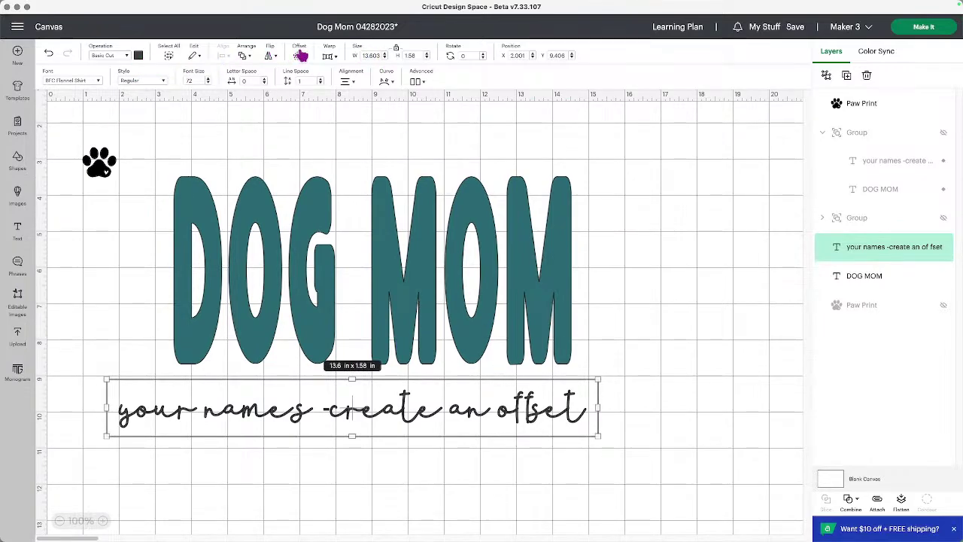
click(300, 56)
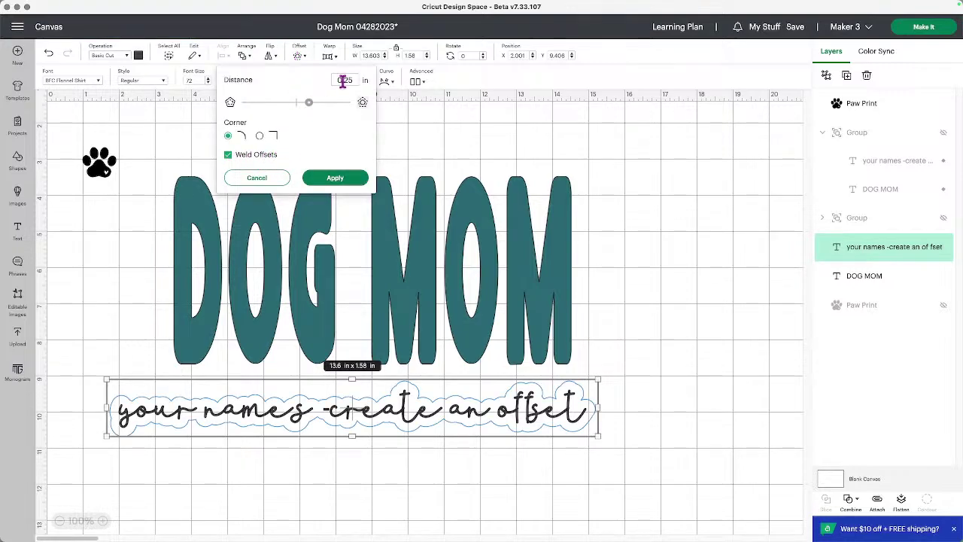
click(309, 104)
drag(311, 107, 299, 107)
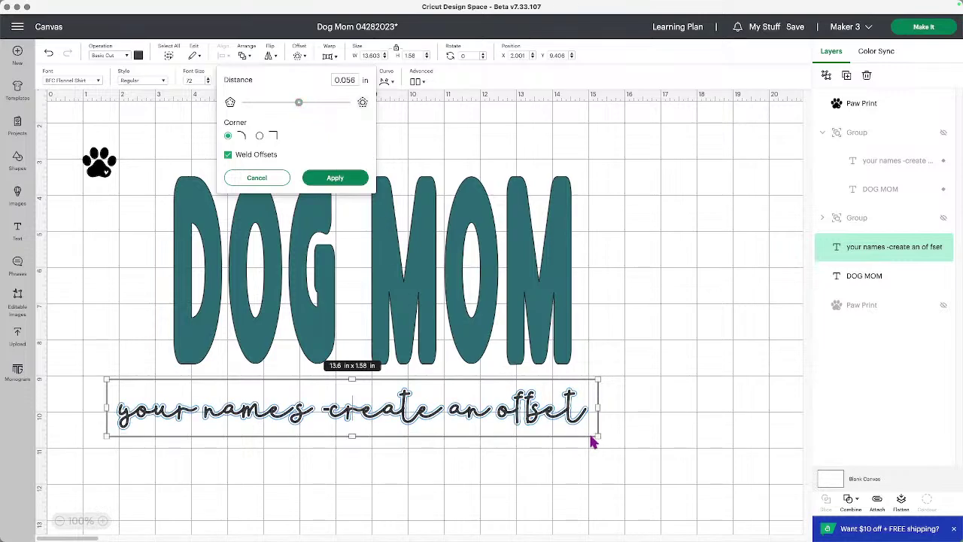
click(338, 184)
click(694, 434)
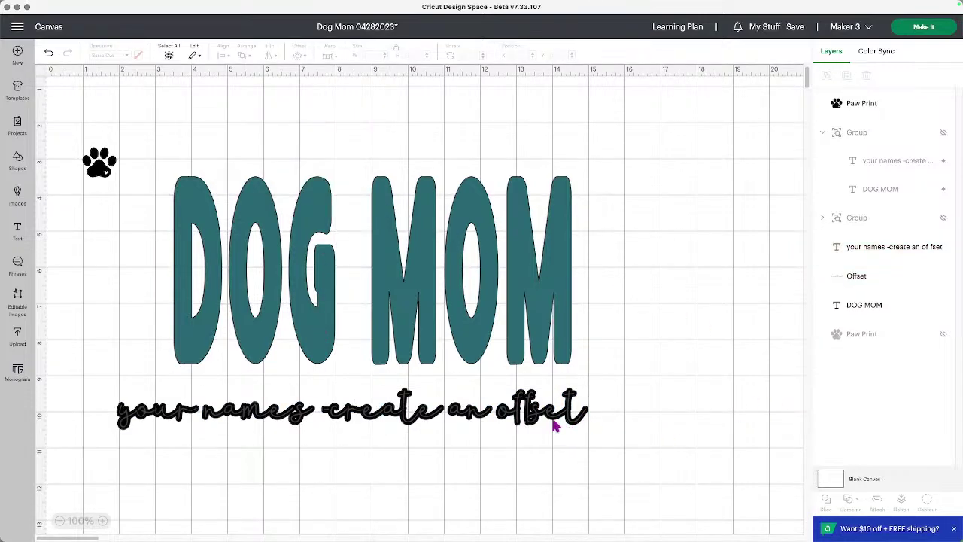
- Group the names text with its offset and align the group with DOG MOM using Center
drag(645, 442, 512, 398)
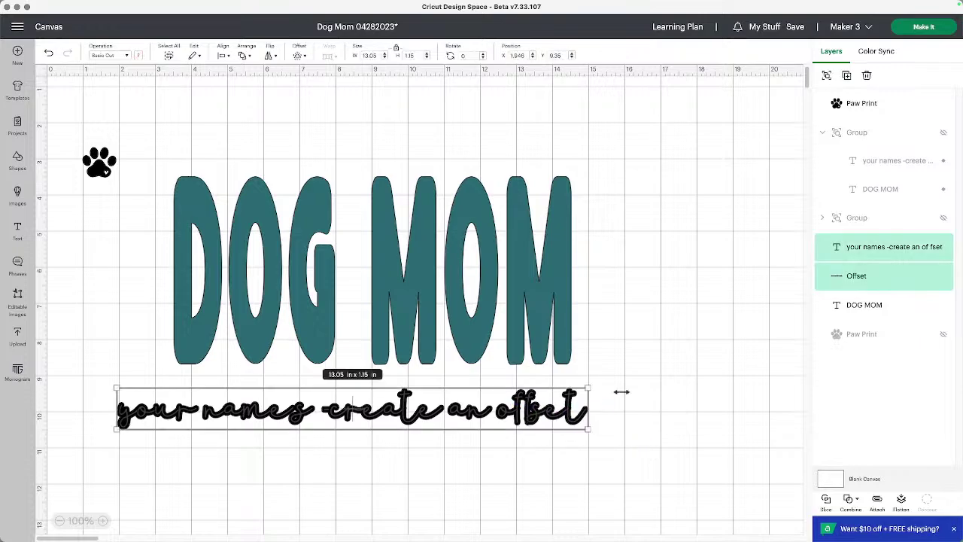
key(super+g)
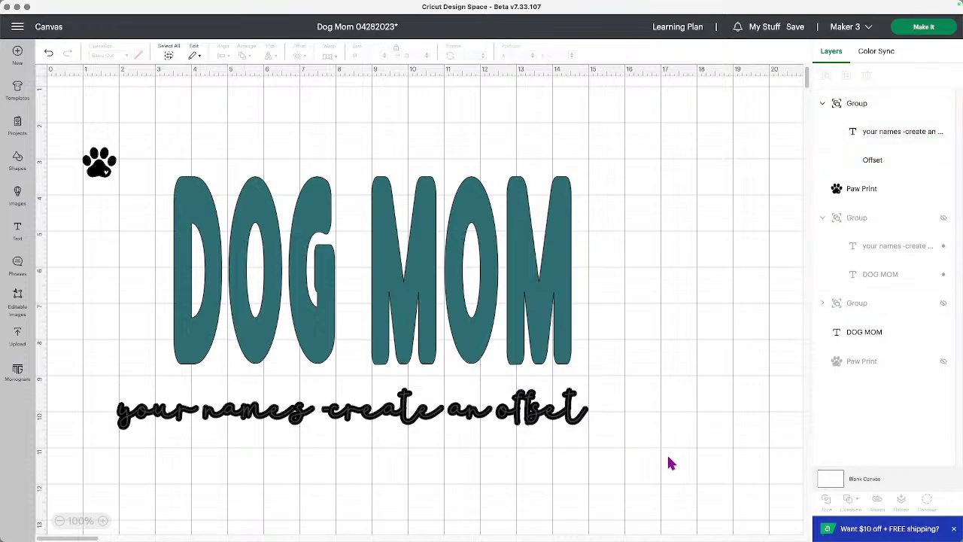
drag(667, 455, 423, 307)
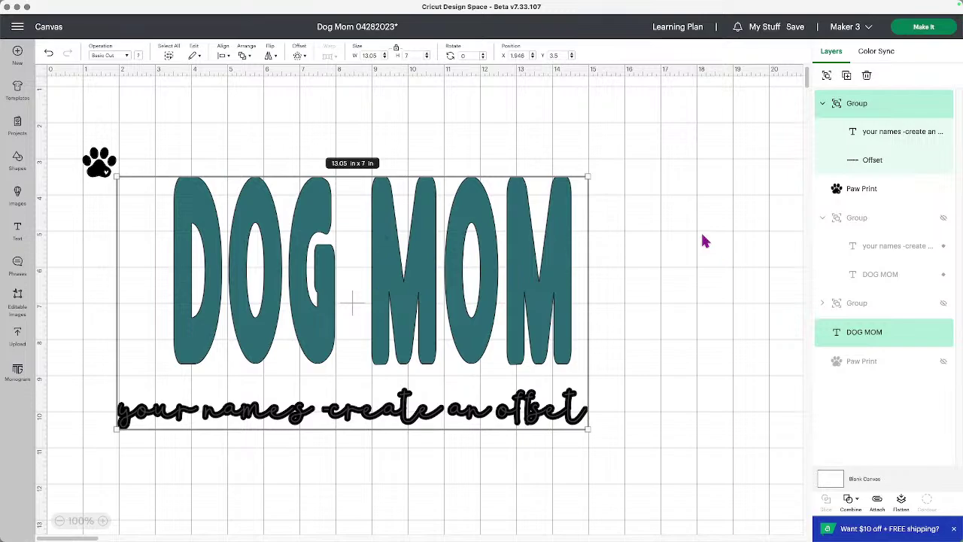
click(225, 57)
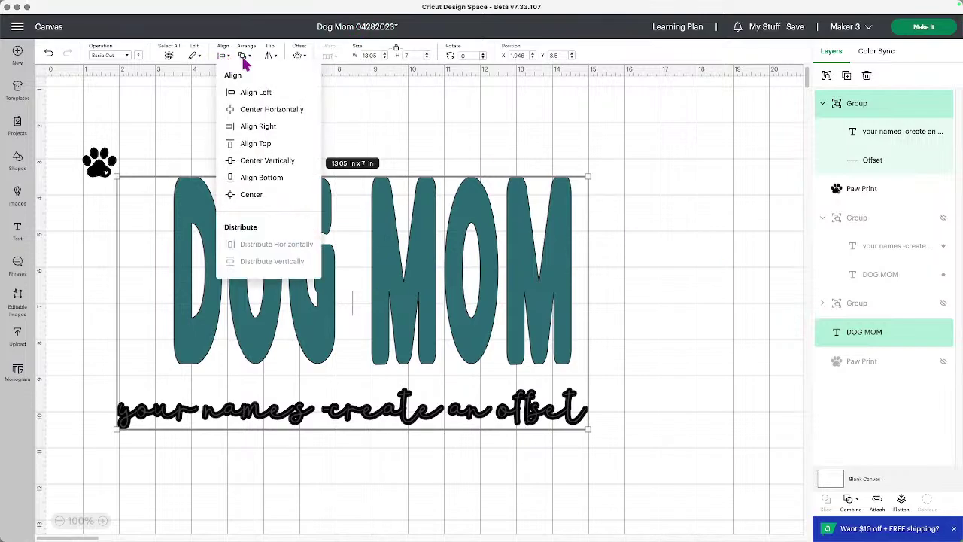
click(273, 197)
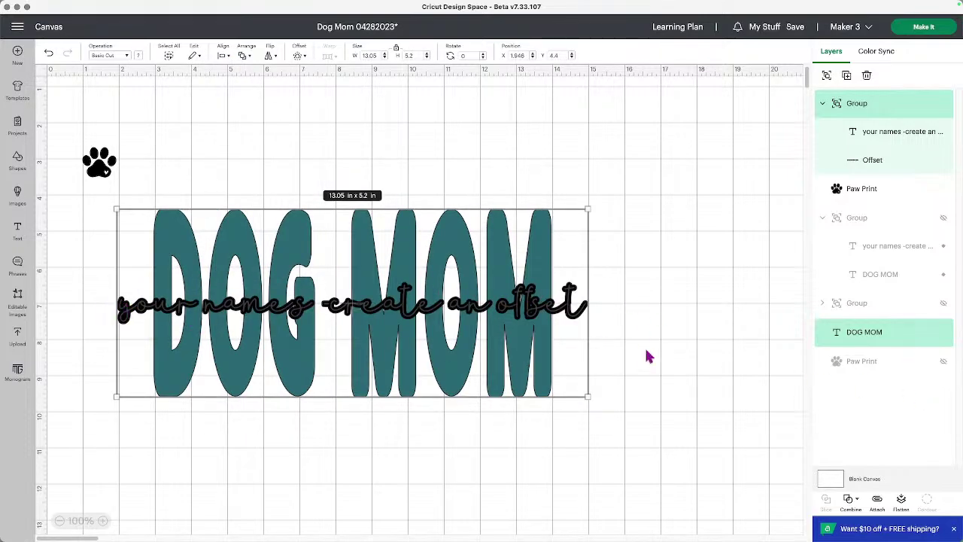
click(647, 312)
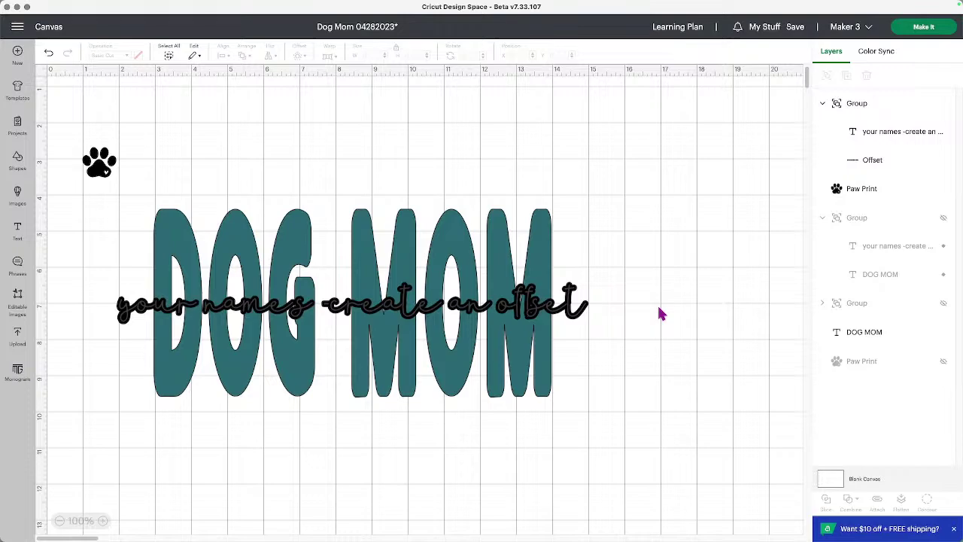
- Ungroup the names text and its offset into separate layers
click(446, 243)
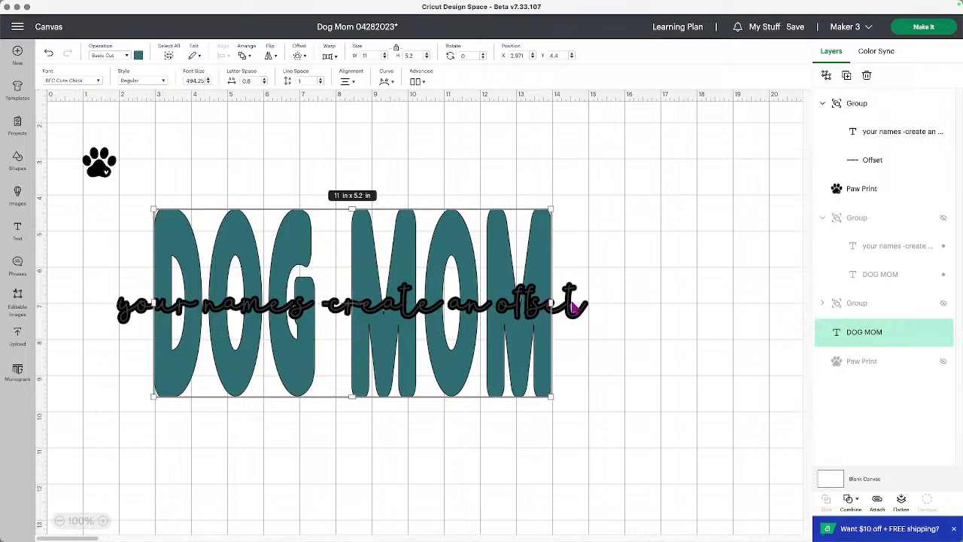
click(632, 314)
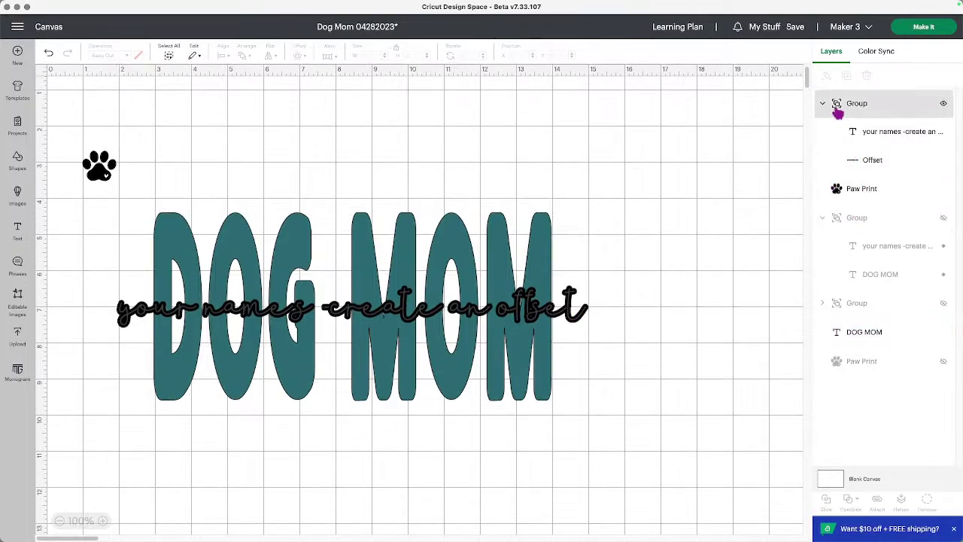
click(574, 320)
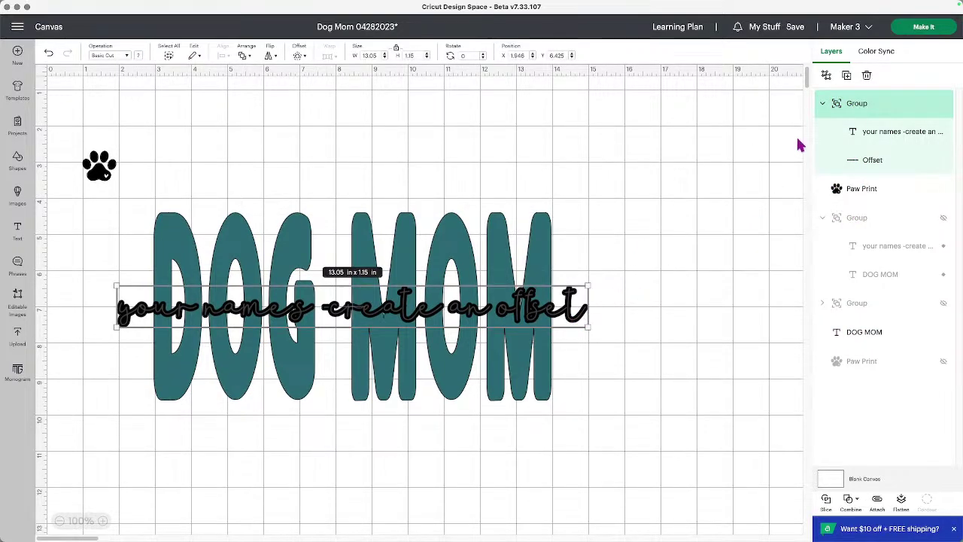
click(826, 76)
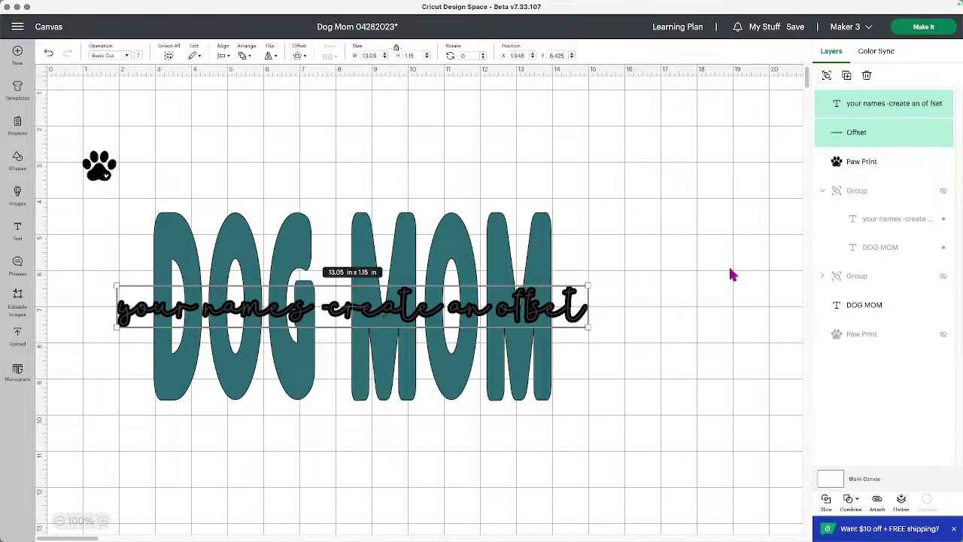
click(626, 317)
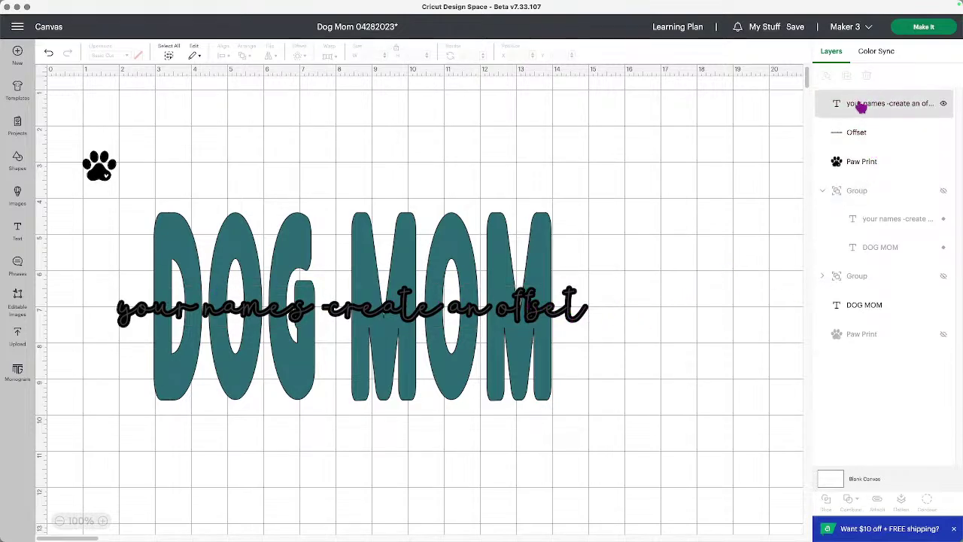
- Try to subtract the names offset from the DOG MOM text, and undo the attempt
click(871, 141)
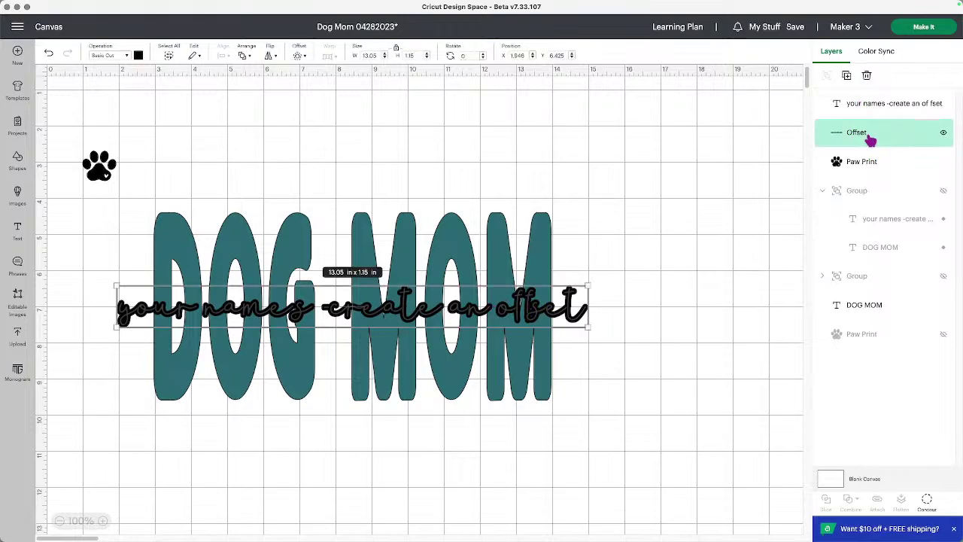
click(860, 306)
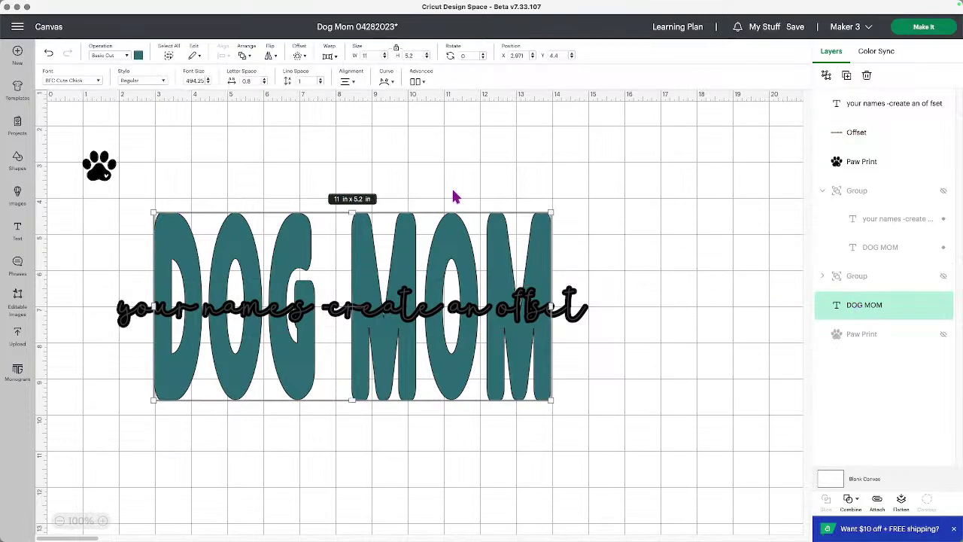
click(854, 507)
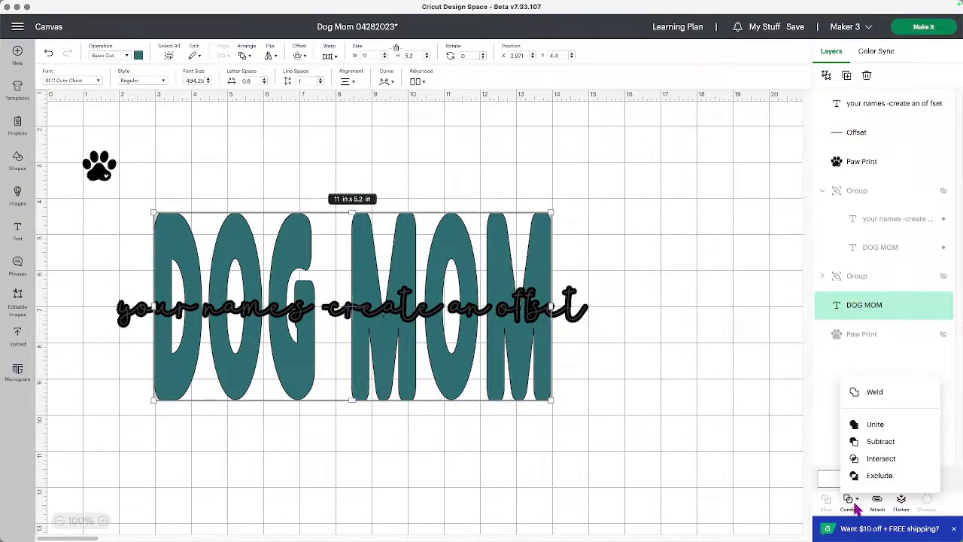
click(880, 450)
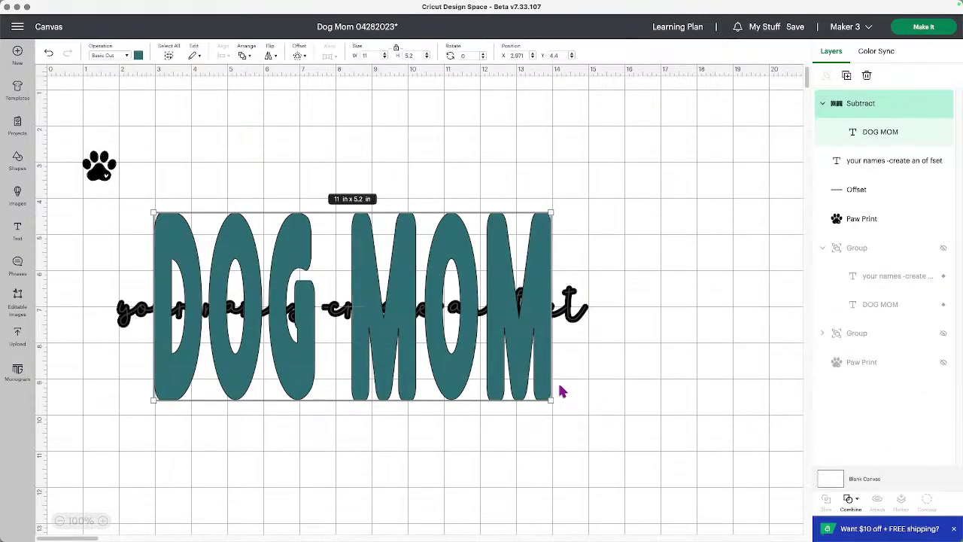
click(628, 333)
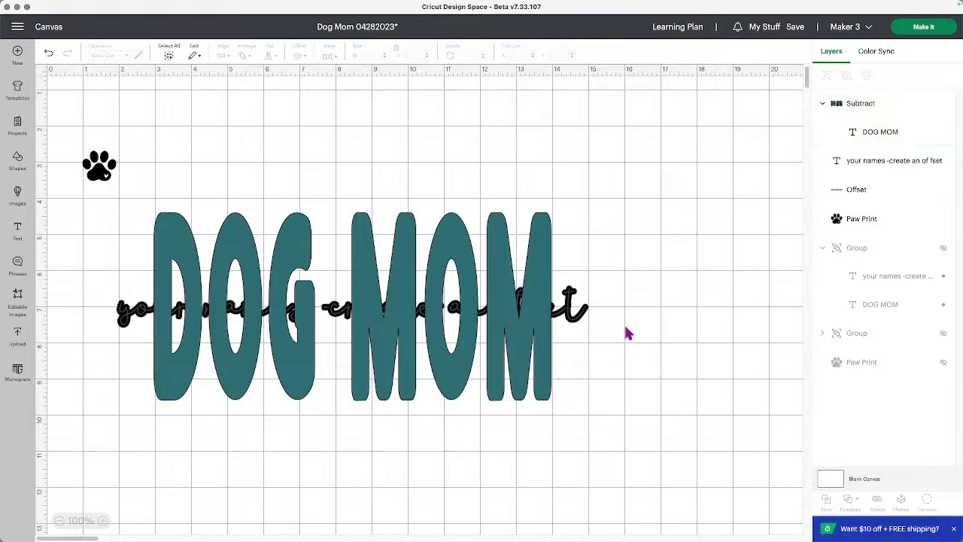
click(49, 54)
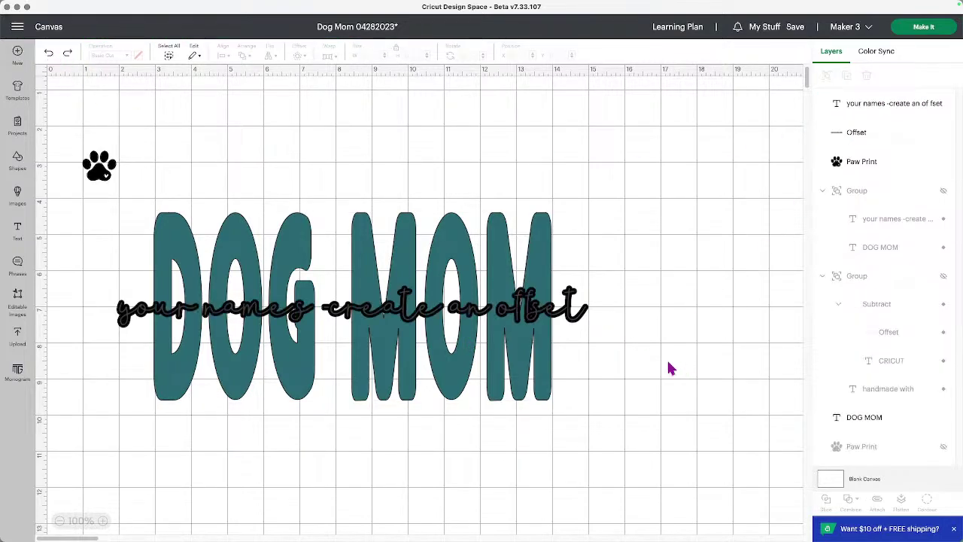
- Subtract the names offset from the DOG MOM text, leaving the names text as its own layer
click(586, 323)
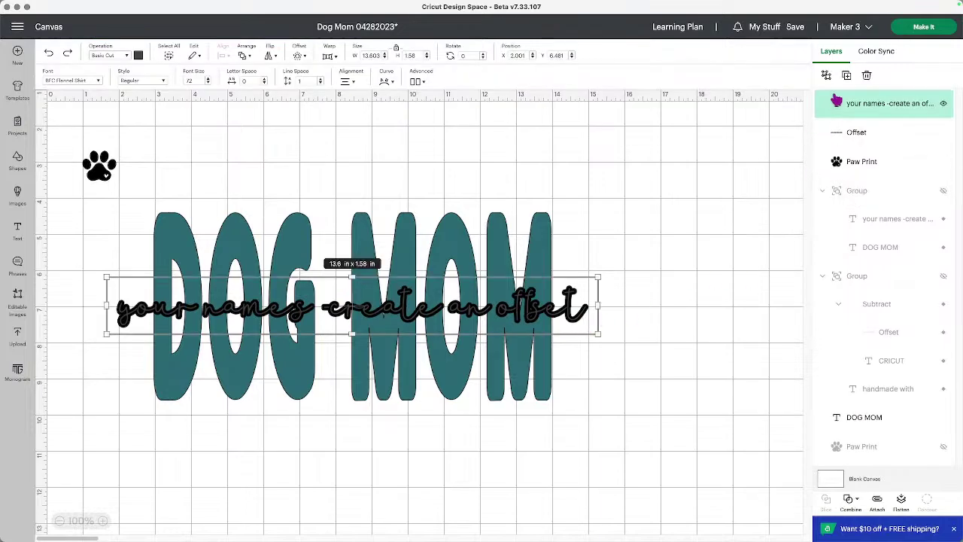
click(792, 144)
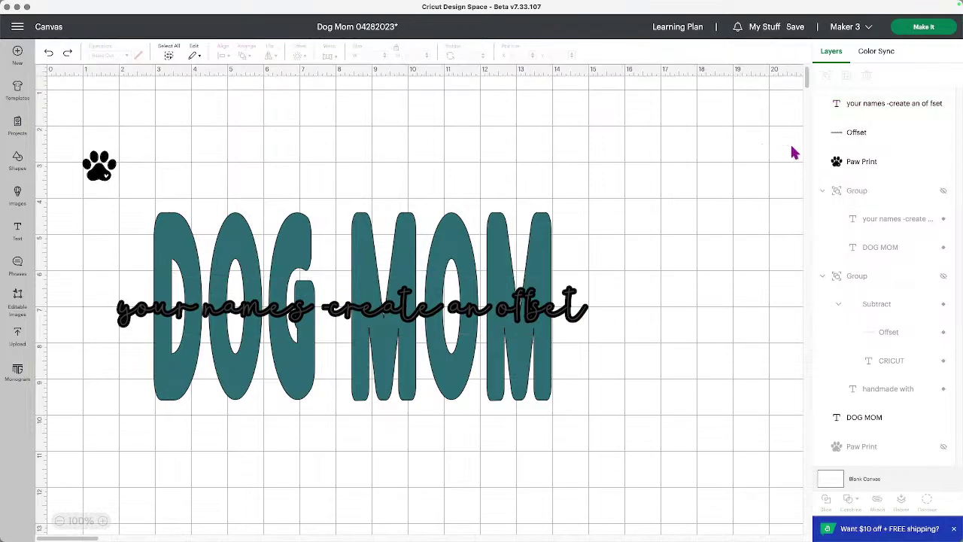
click(552, 239)
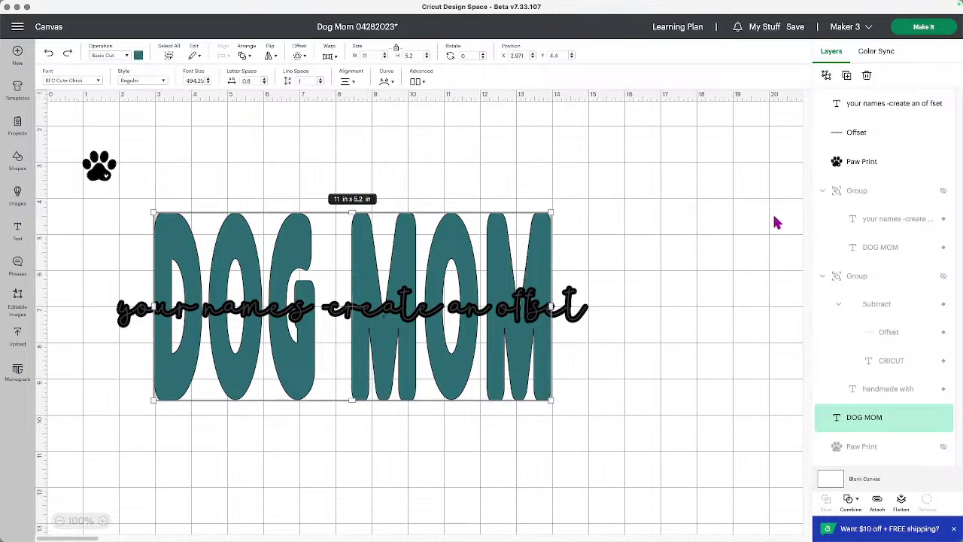
shift+click(888, 143)
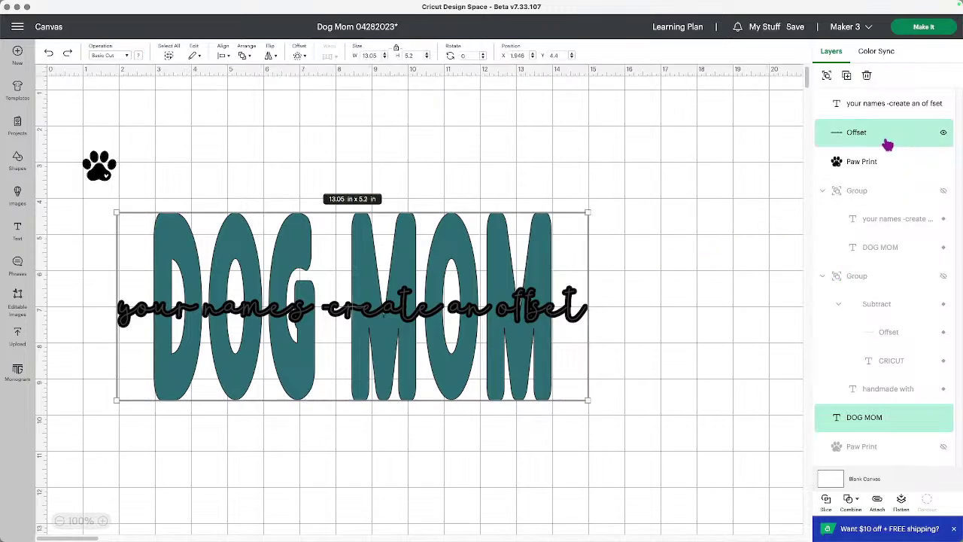
click(851, 501)
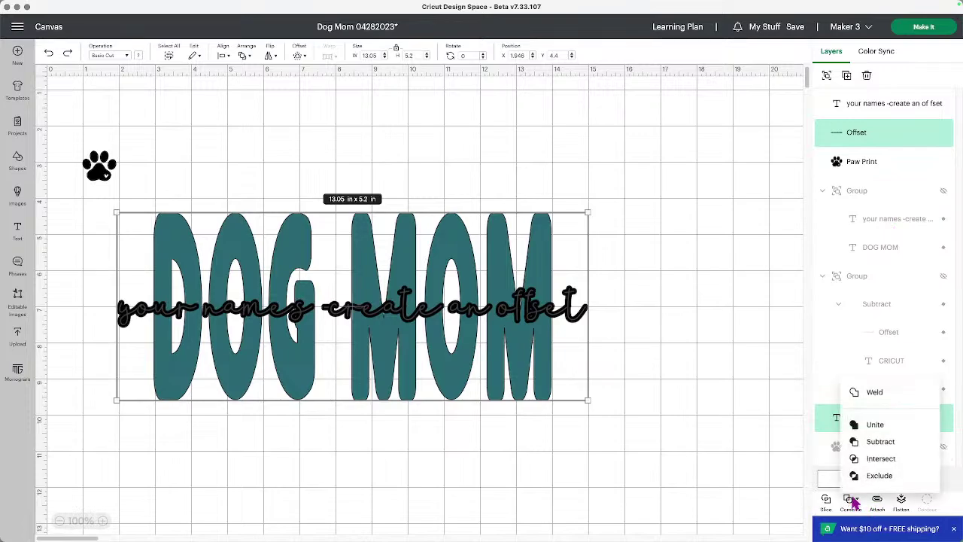
click(867, 442)
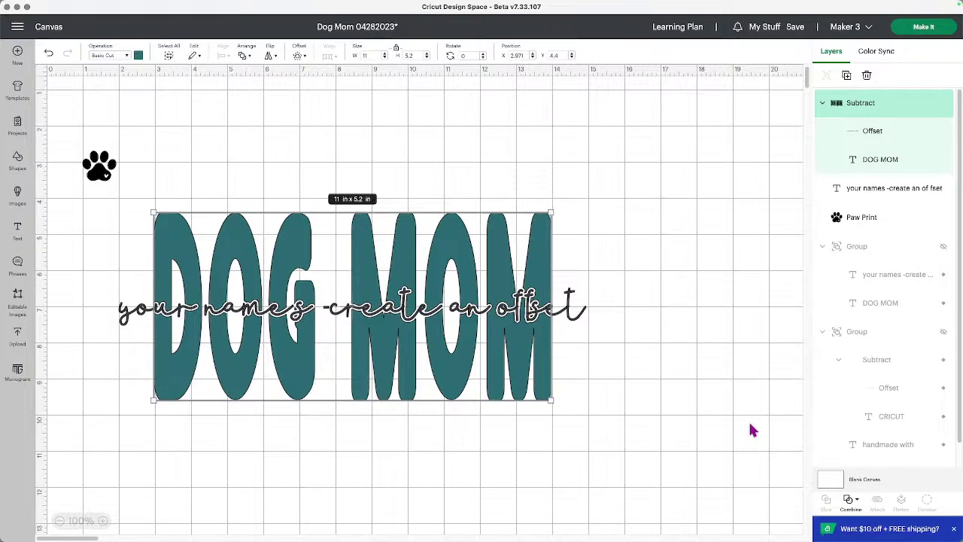
click(586, 345)
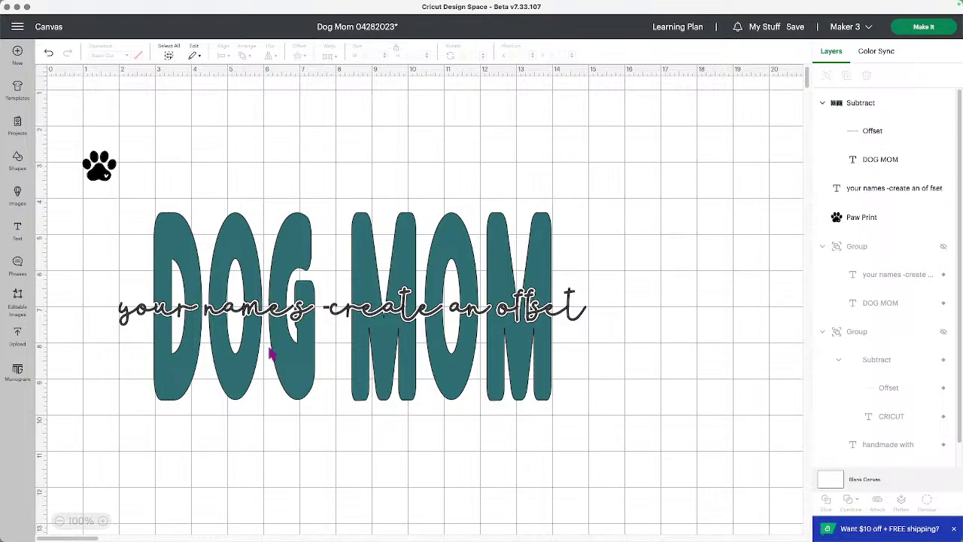
- Release the Subtract on DOG MOM and move the offset below it, with DOG MOM at about X 3.4, Y 6.6 in
click(528, 380)
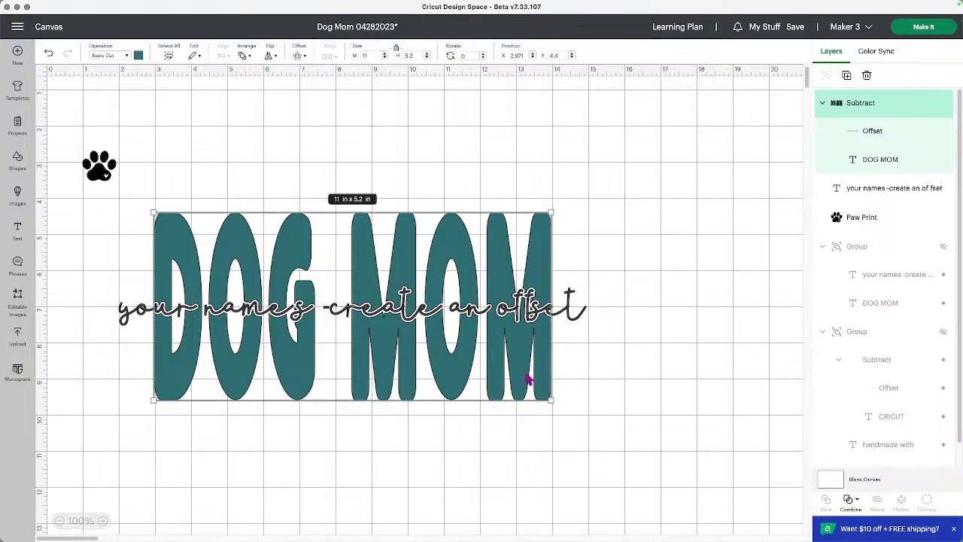
right_click(528, 380)
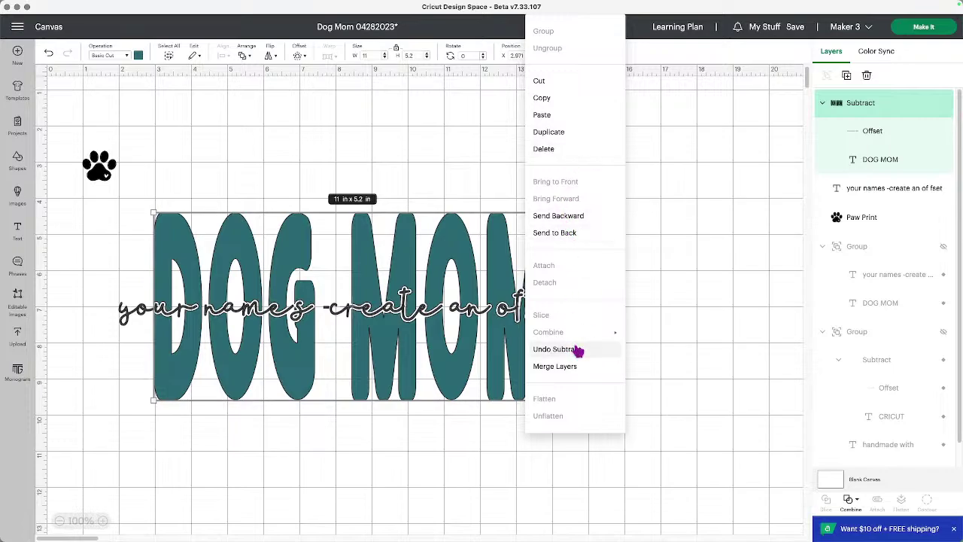
click(574, 349)
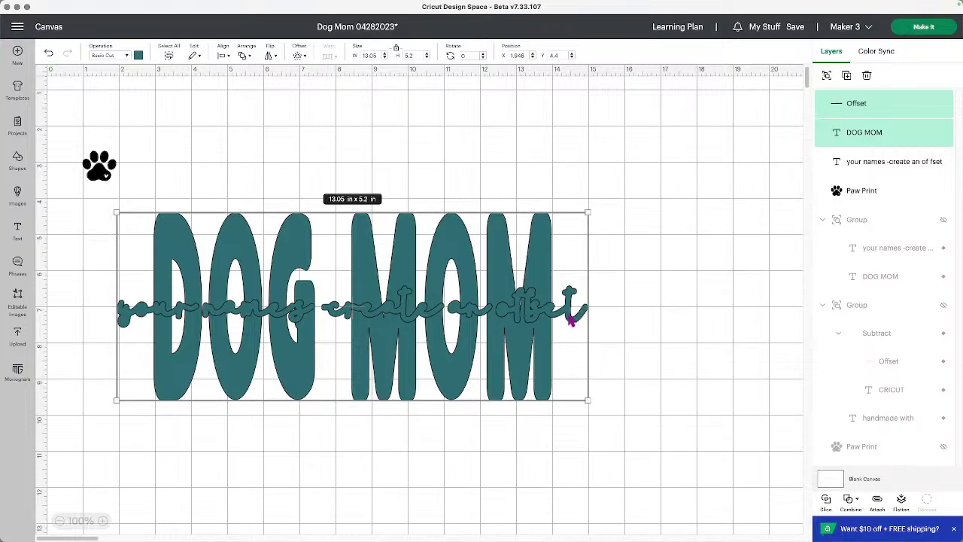
drag(571, 320, 643, 534)
click(660, 424)
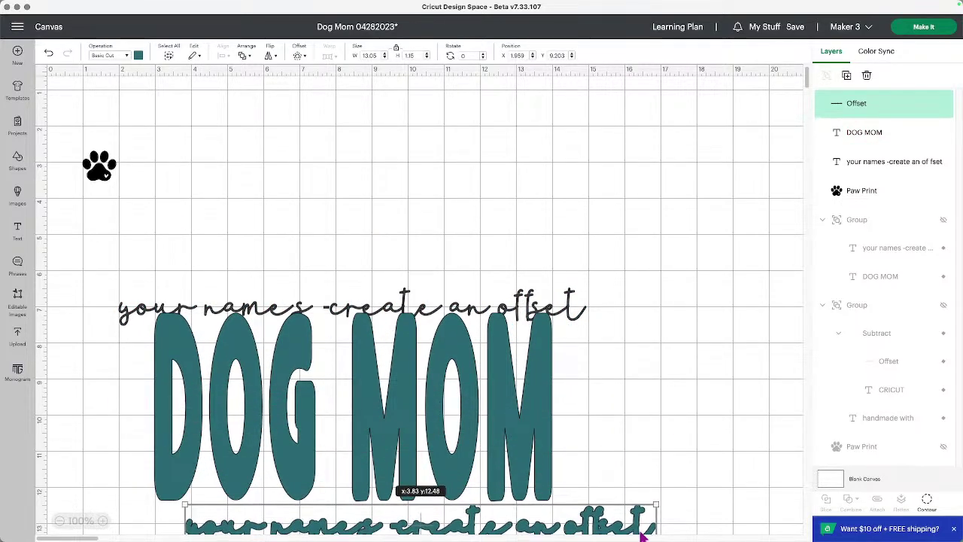
drag(449, 415, 484, 400)
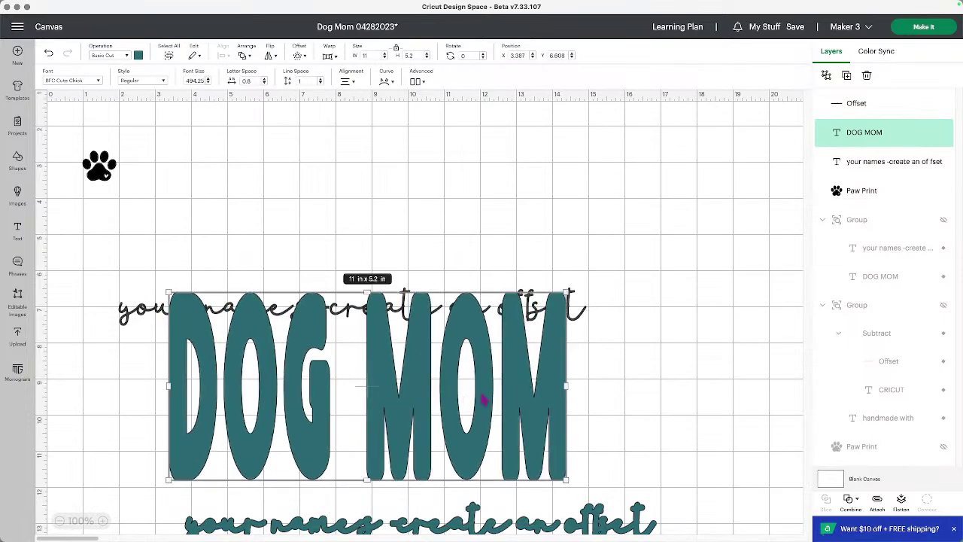
- Undo the moves of the offset and DOG MOM, and restore the Subtract of the two
click(48, 53)
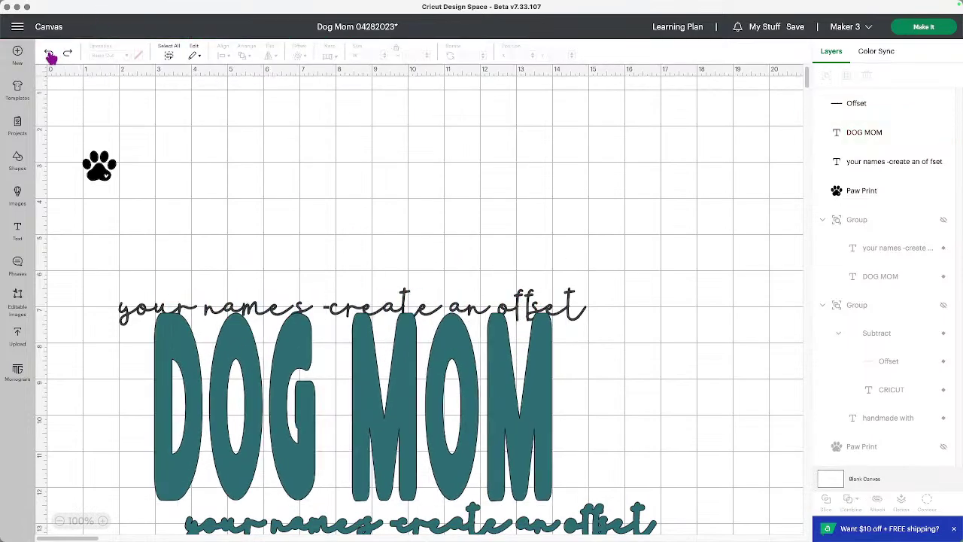
click(50, 54)
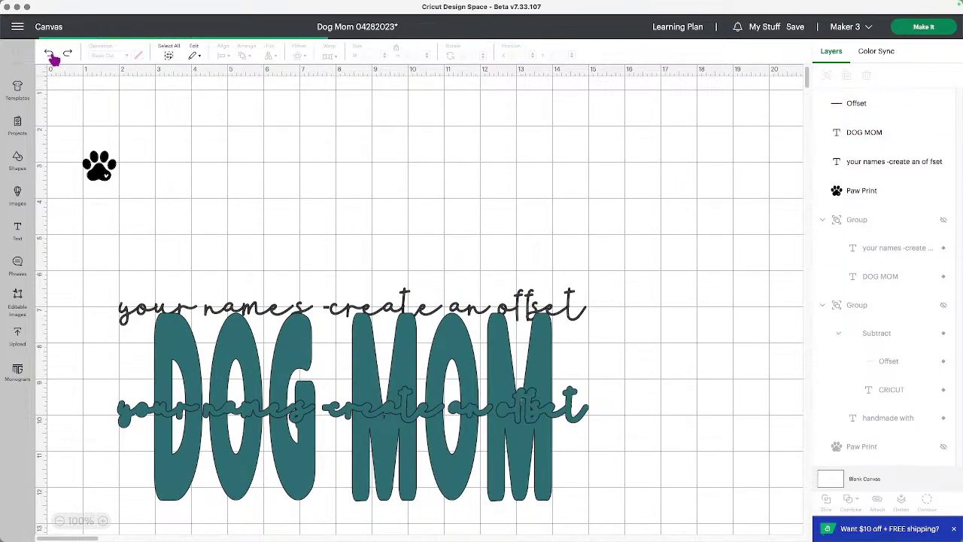
click(50, 55)
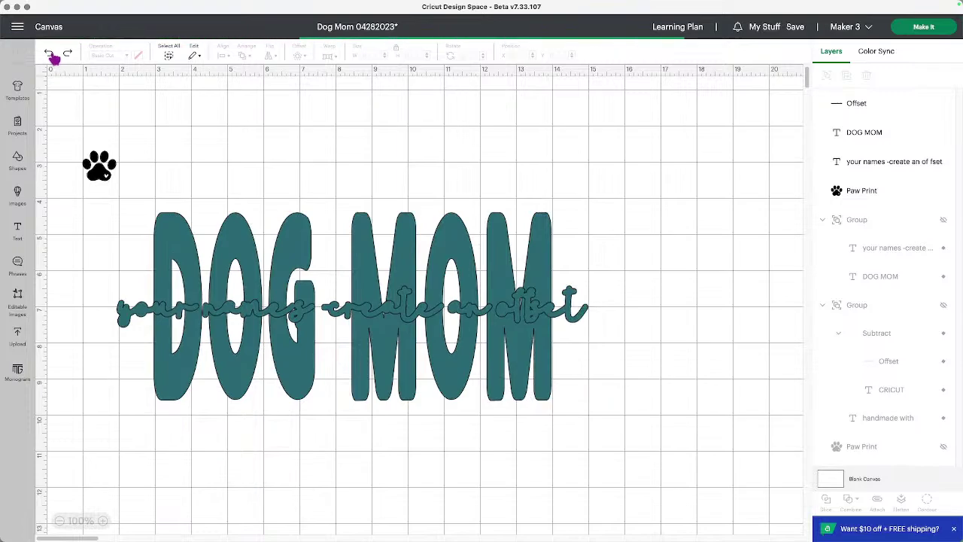
click(50, 55)
click(50, 55)
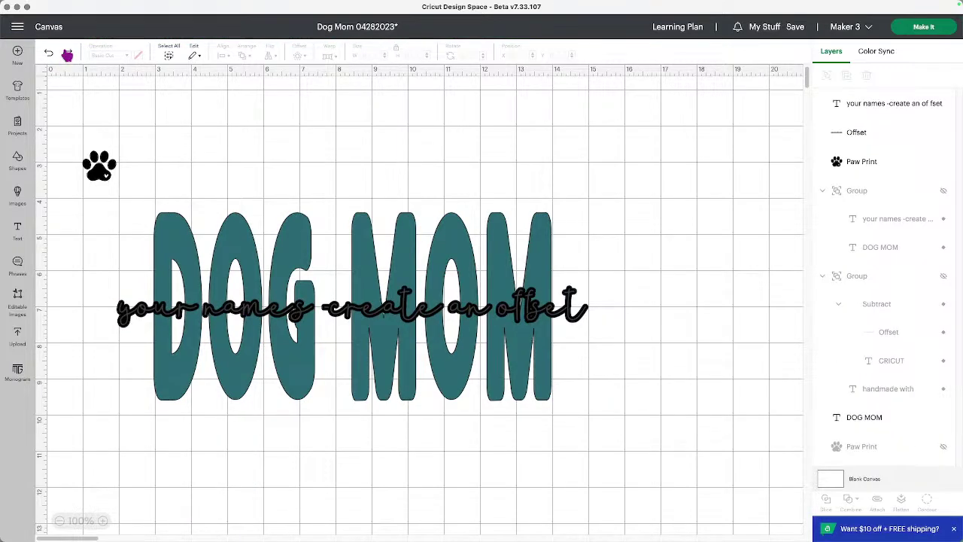
click(68, 54)
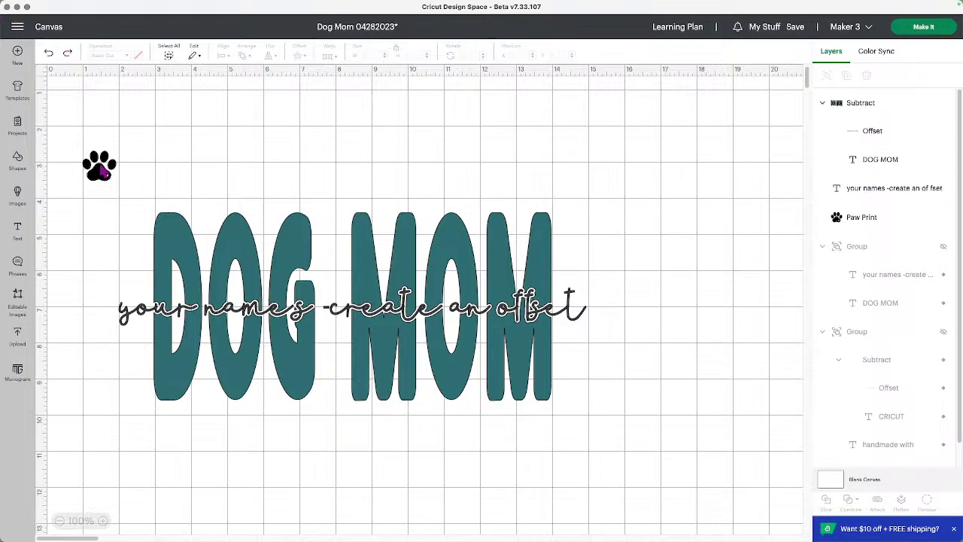
- Place the paw print at the end of the names text, about X 14.8, Y 5.8 in, rotated about 28°, and unite both
drag(104, 172, 600, 297)
click(624, 328)
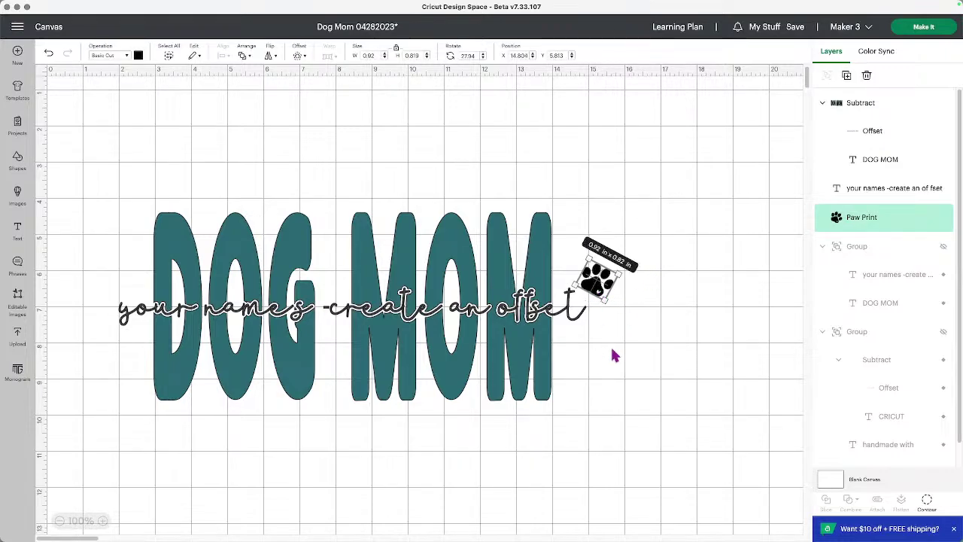
shift+click(576, 317)
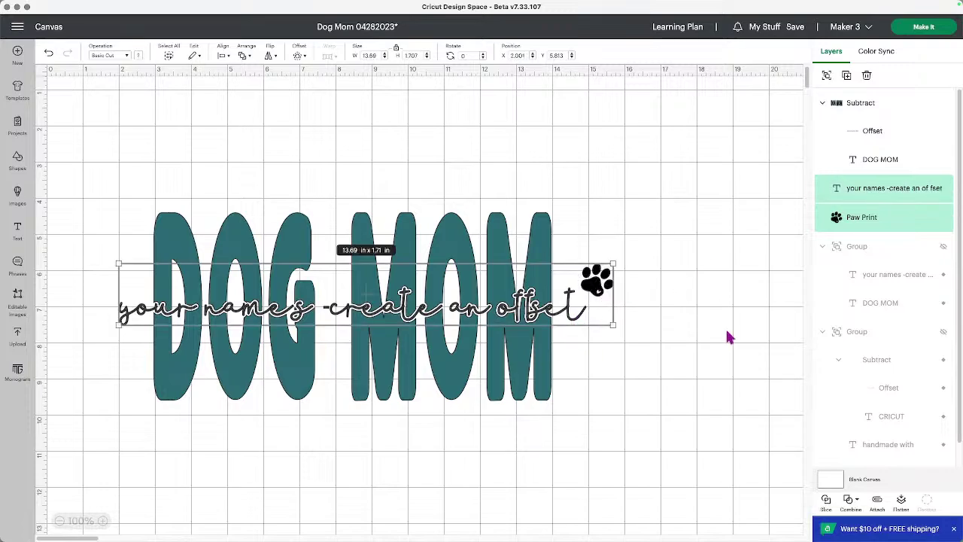
click(844, 504)
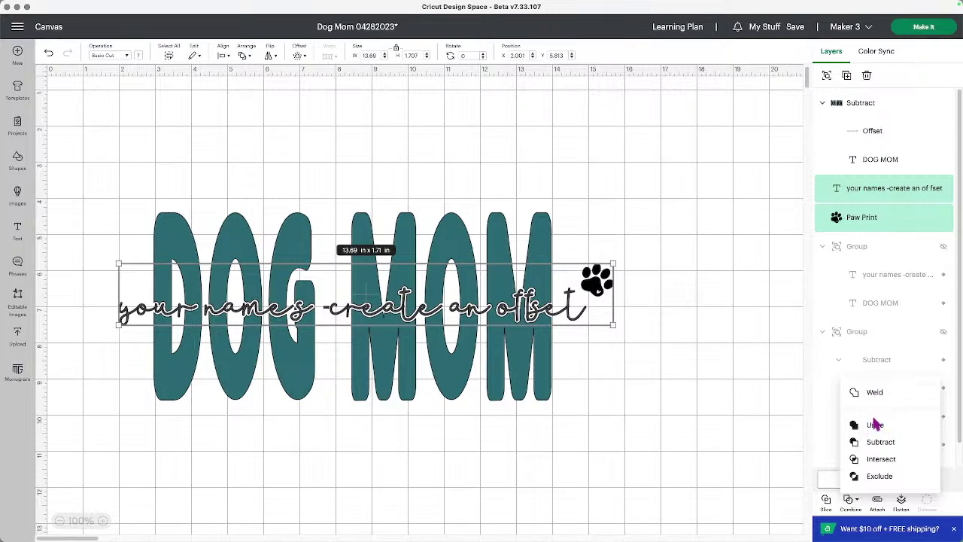
click(876, 425)
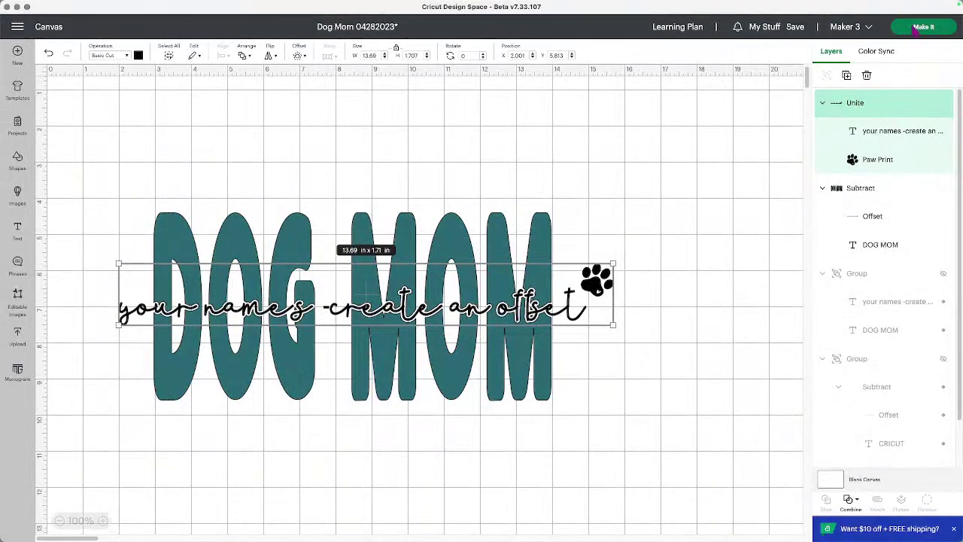
- Send the project to cut preparation, loading all materials on 12 in x 24 in mats
click(922, 27)
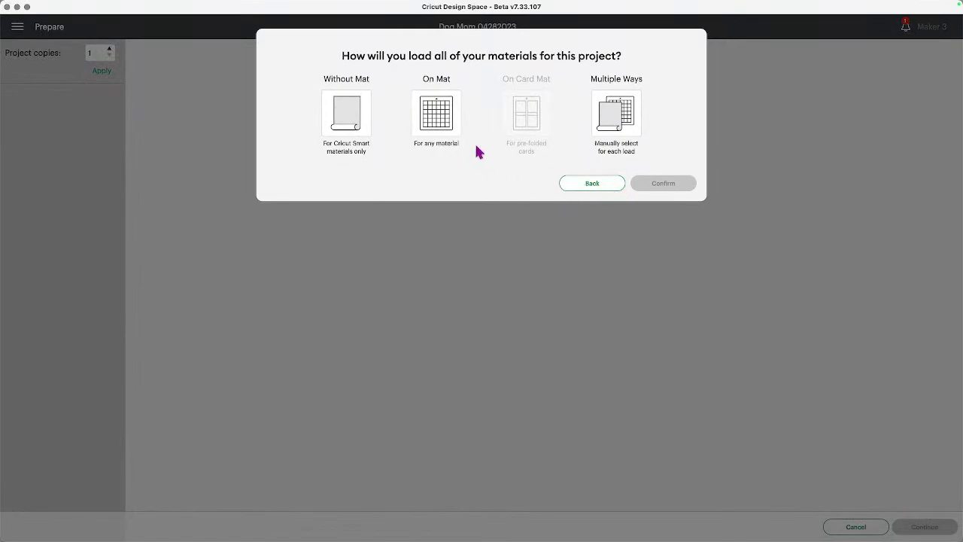
click(446, 143)
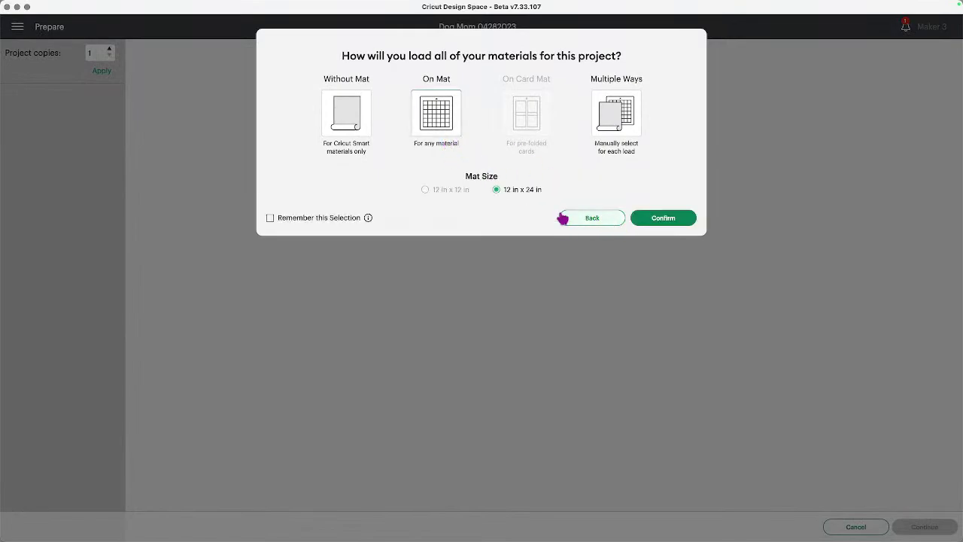
click(657, 220)
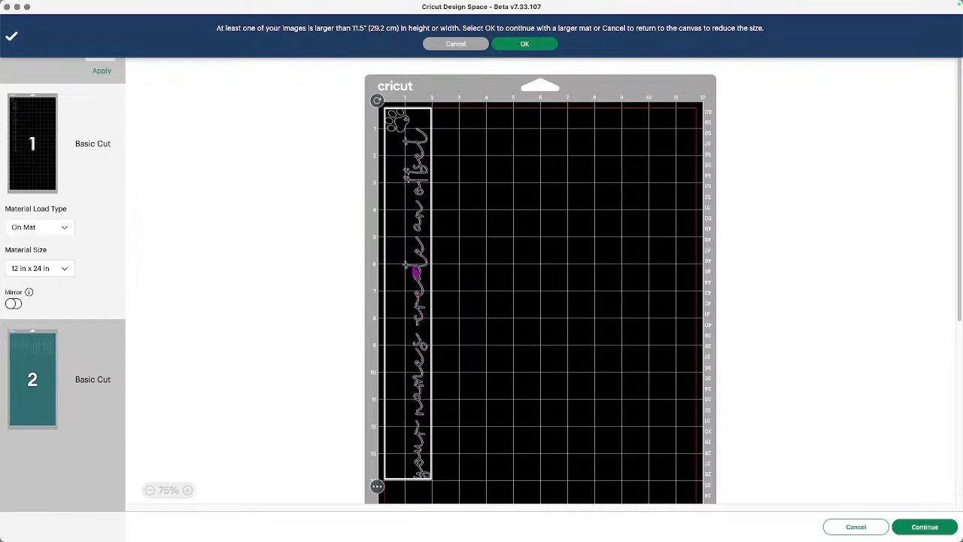
- Turn on mirroring for the second mat, which holds the DOG MOM cut
click(41, 351)
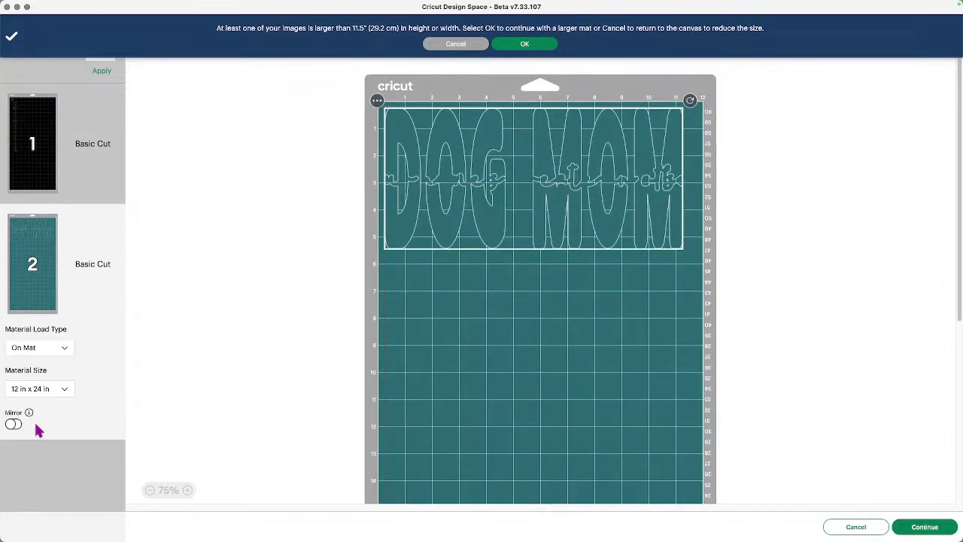
click(12, 425)
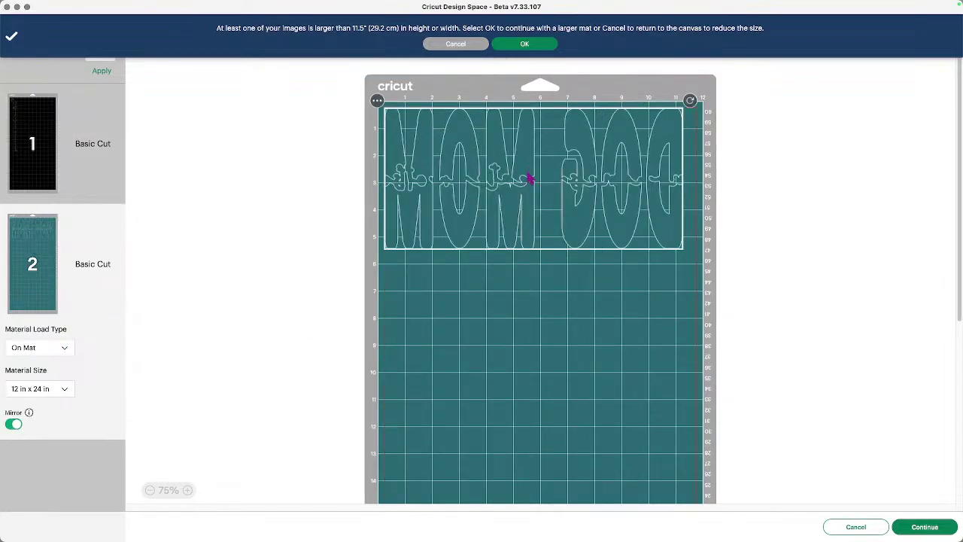